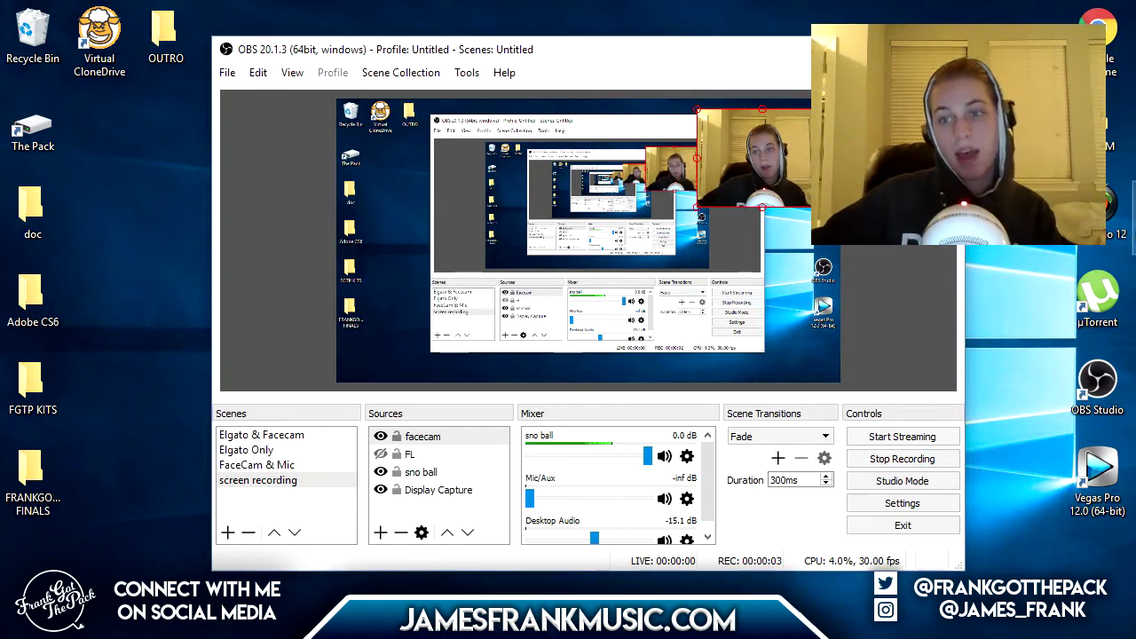
- Launch FL Studio and check its audio device settings
{"action": "double_click", "coordinate": [1101, 209]}
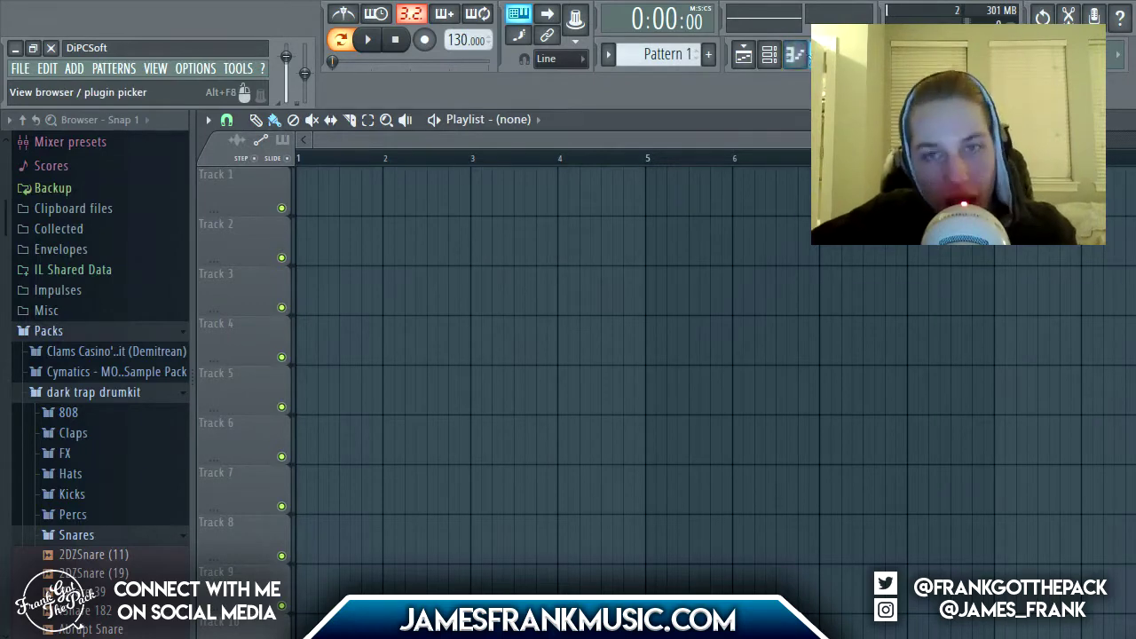
{"action": "left_click", "coordinate": [198, 68]}
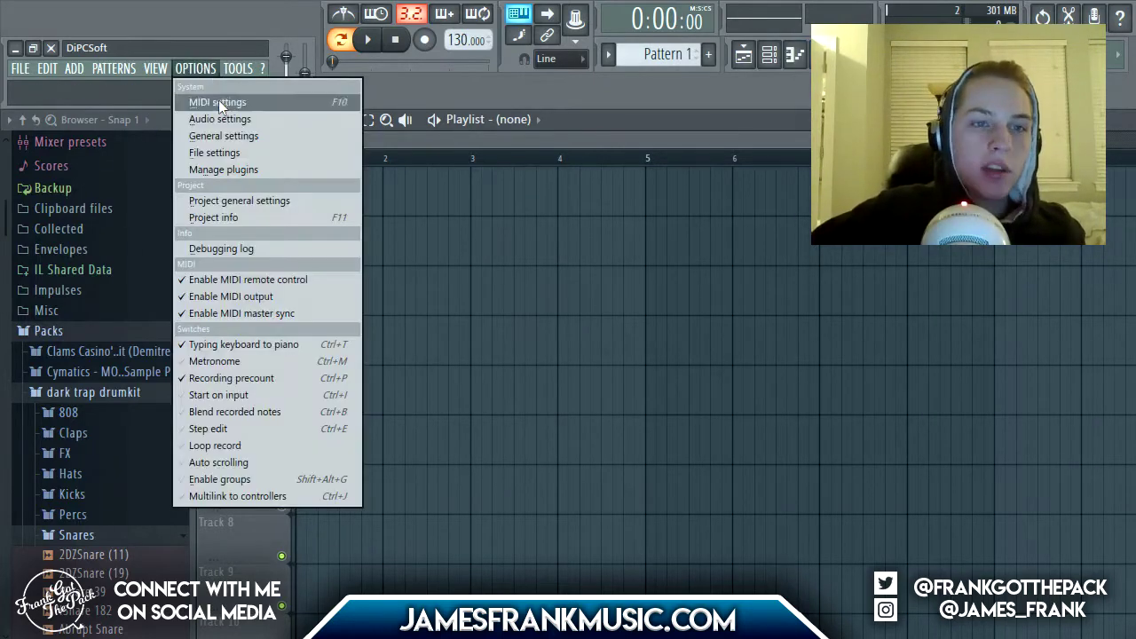
{"action": "left_click", "coordinate": [219, 117]}
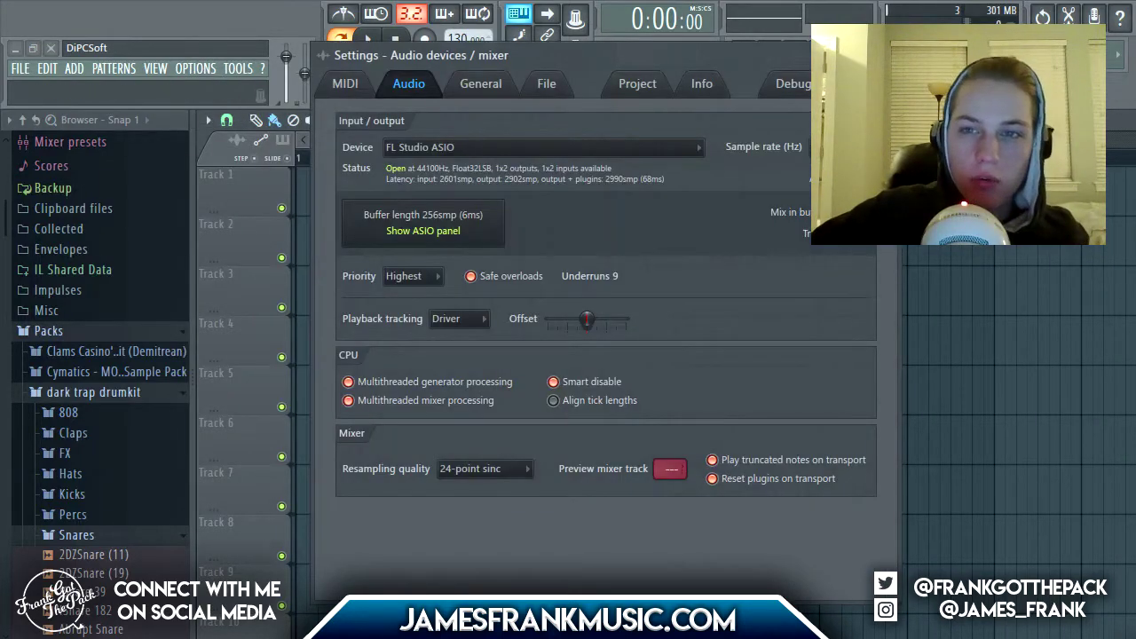
{"action": "left_click", "coordinate": [892, 55]}
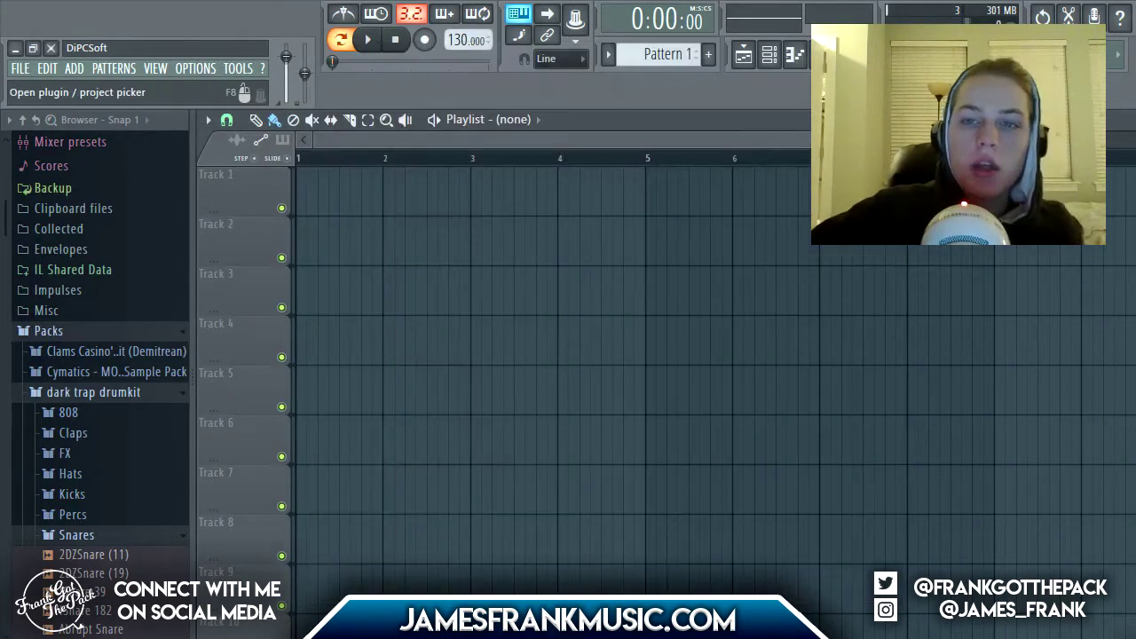
- View the playlist and the Kick channel's piano roll in turn
{"action": "left_click", "coordinate": [797, 55]}
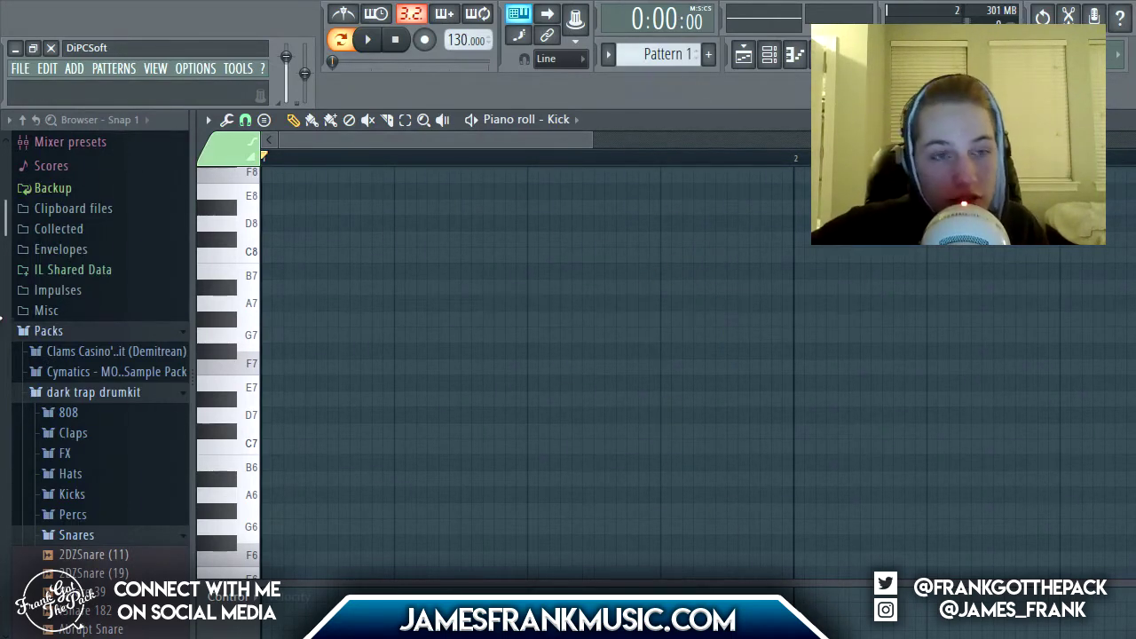
{"action": "left_click", "coordinate": [769, 57]}
{"action": "left_click", "coordinate": [746, 57]}
{"action": "left_click", "coordinate": [801, 58]}
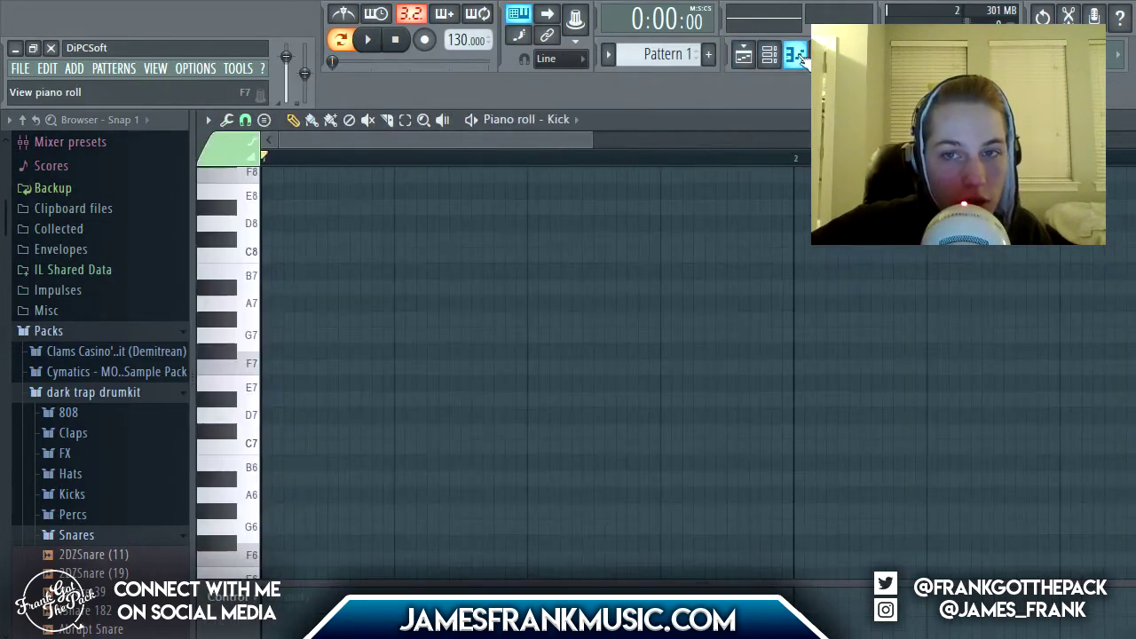
{"action": "left_click", "coordinate": [744, 55]}
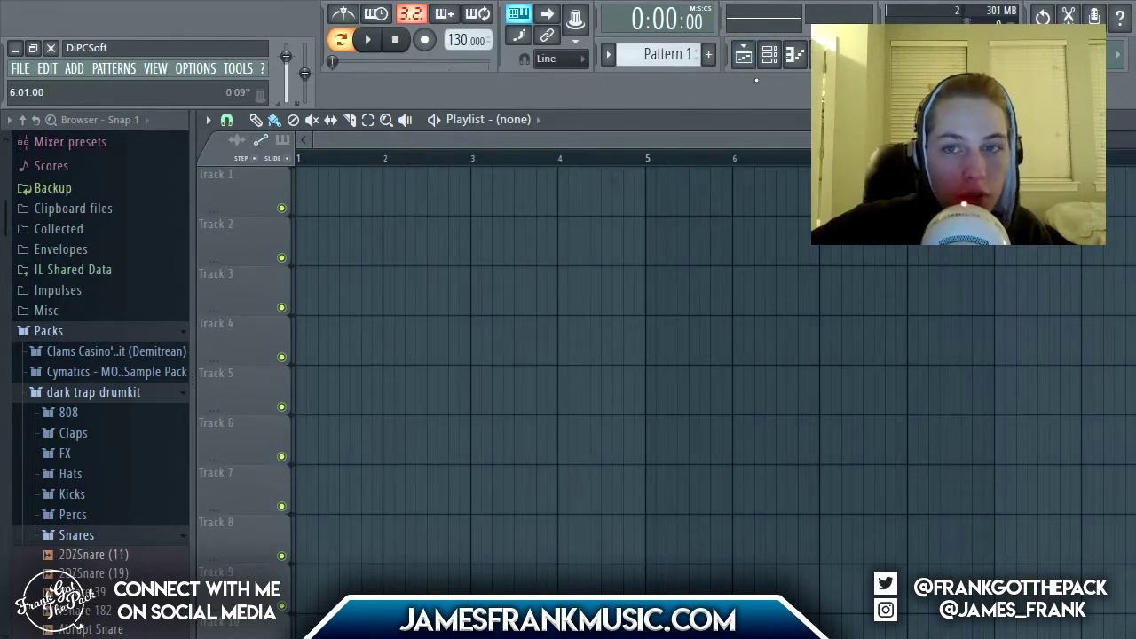
- Examine the scale highlighting choices of root note and scale among the Kick piano roll's helpers
{"action": "left_click", "coordinate": [794, 55]}
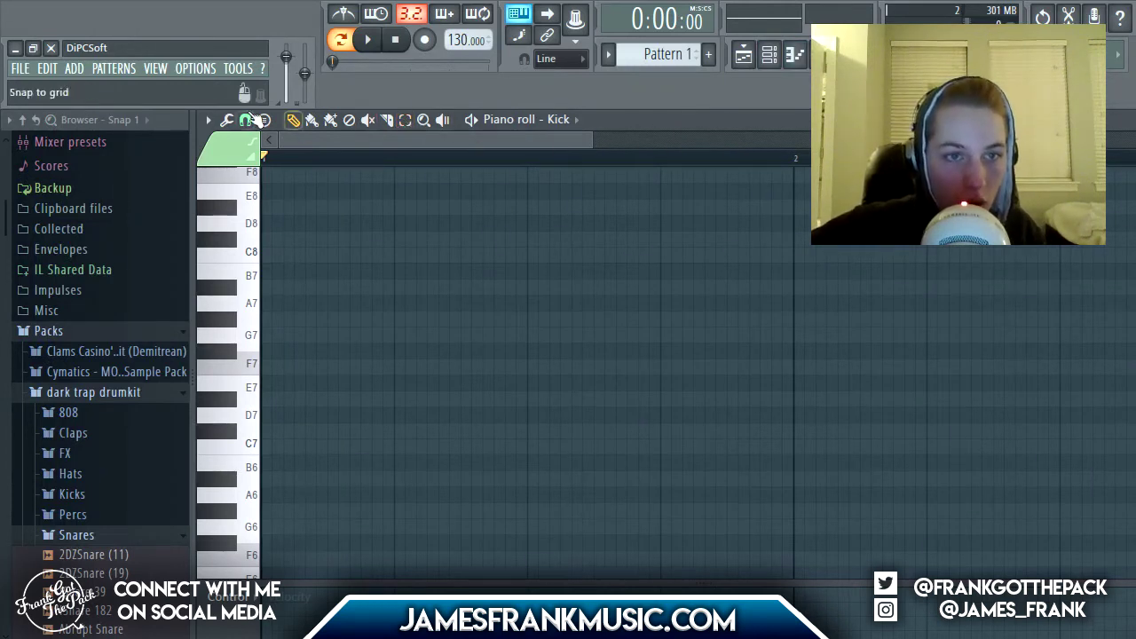
{"action": "left_click", "coordinate": [207, 121]}
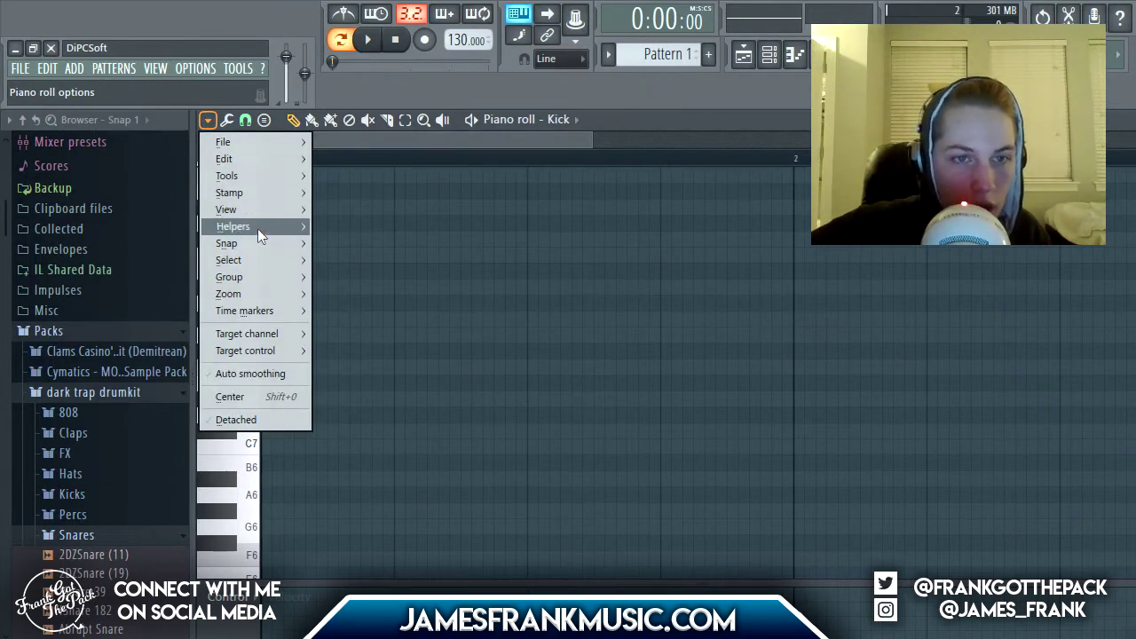
{"action": "mouse_move", "coordinate": [258, 228]}
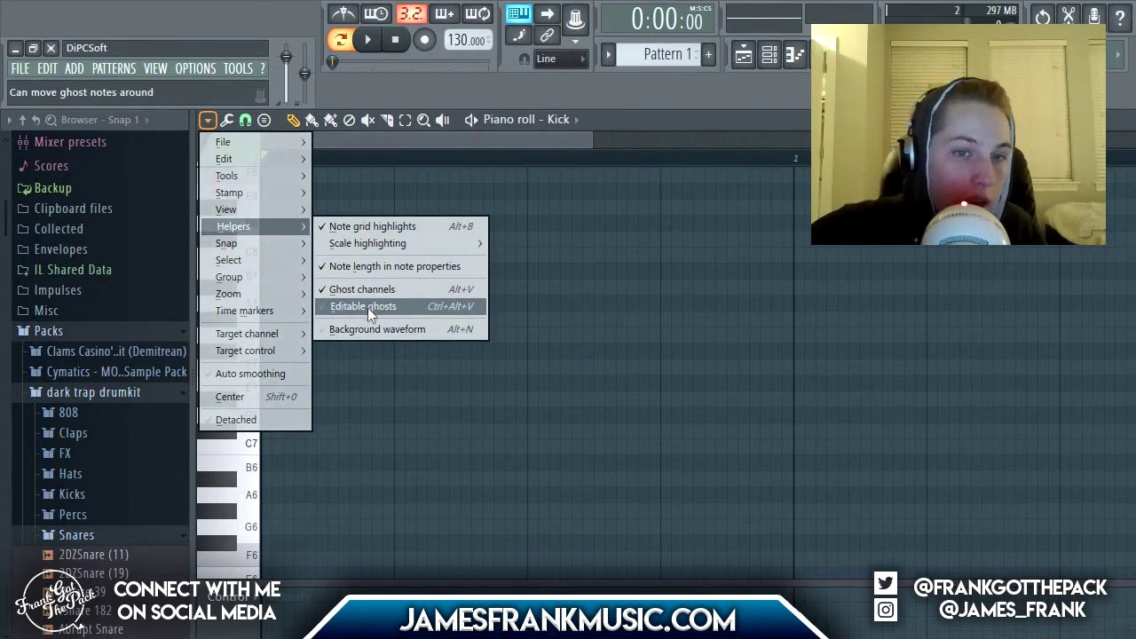
{"action": "mouse_move", "coordinate": [369, 243]}
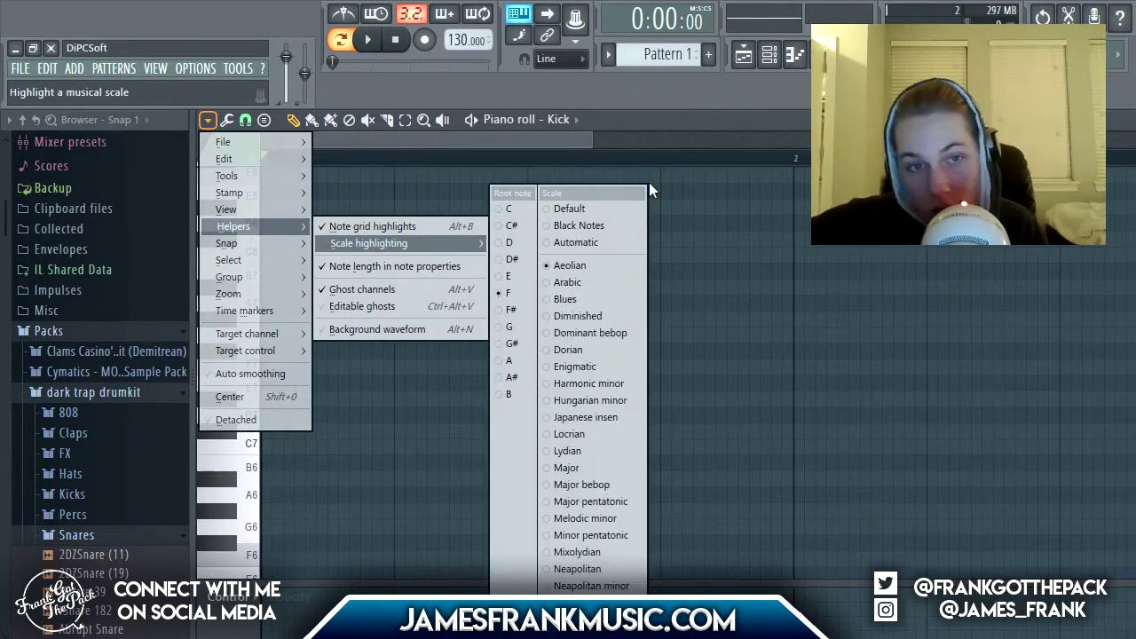
- Look through the playlist's options
{"action": "left_click", "coordinate": [743, 57]}
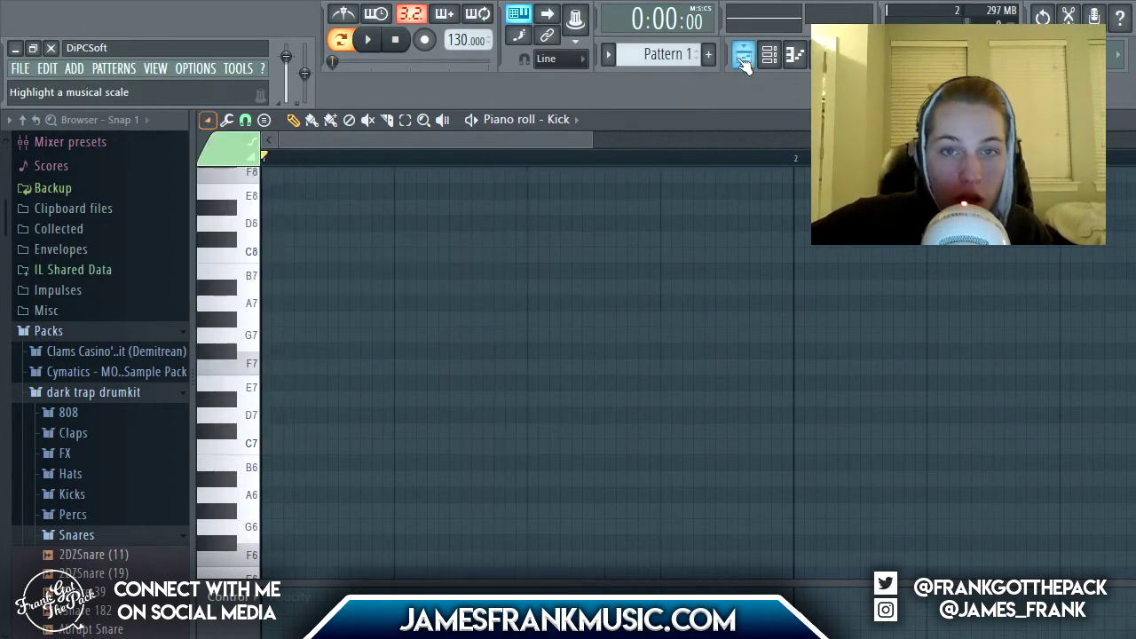
{"action": "left_click", "coordinate": [743, 57]}
{"action": "left_click", "coordinate": [208, 120]}
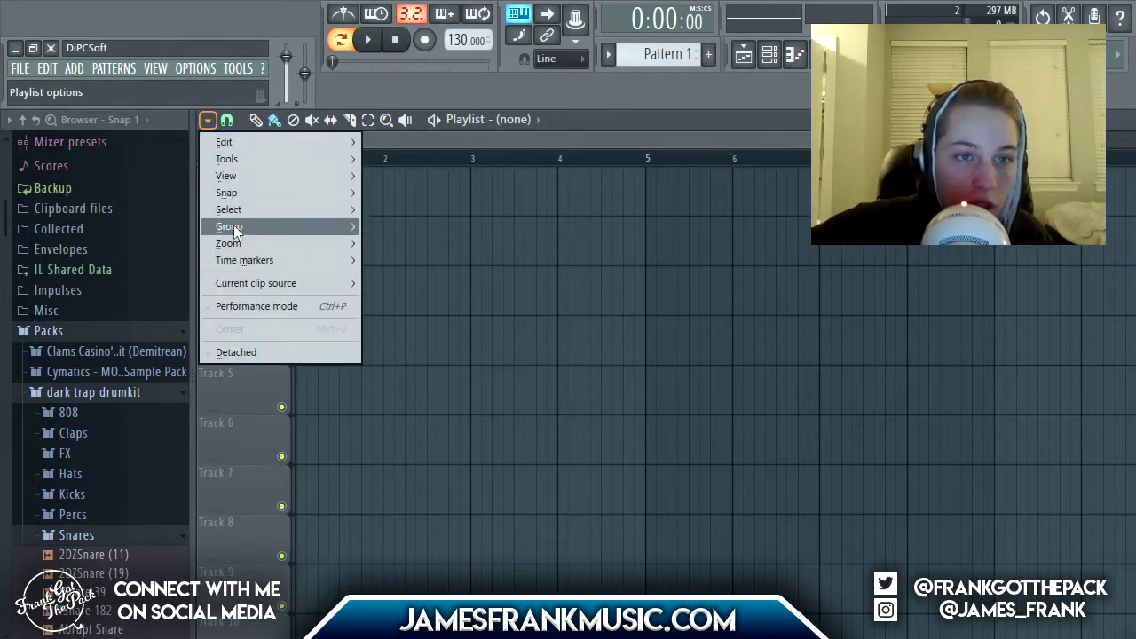
- Return to the Kick channel's piano roll and review its root note and scale highlighting lists
{"action": "left_click", "coordinate": [772, 55]}
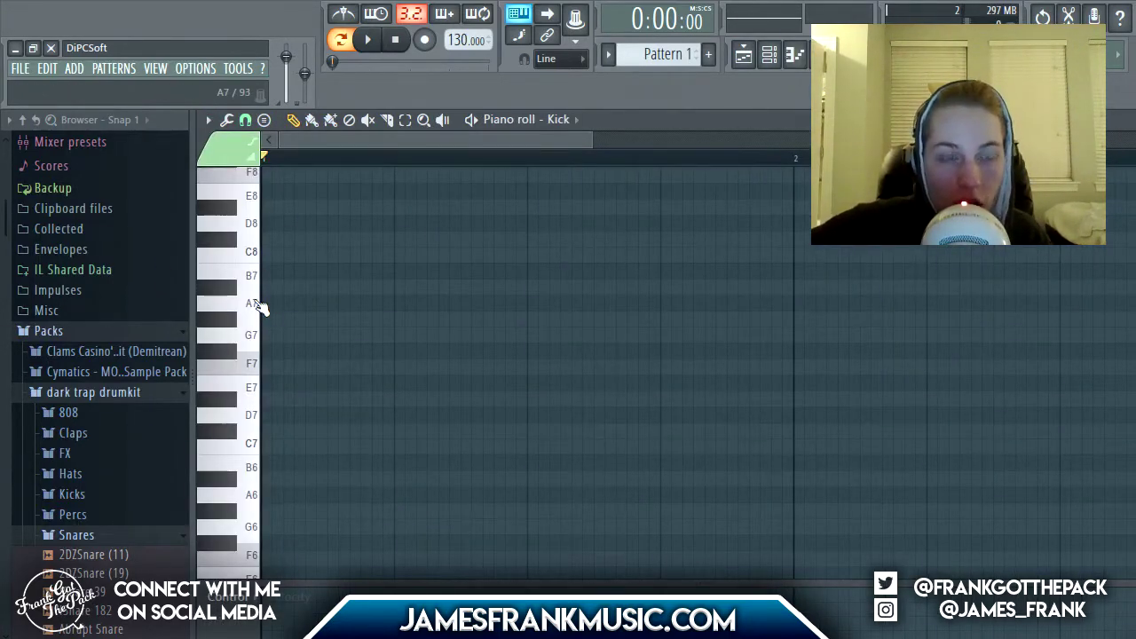
{"action": "left_click", "coordinate": [210, 120]}
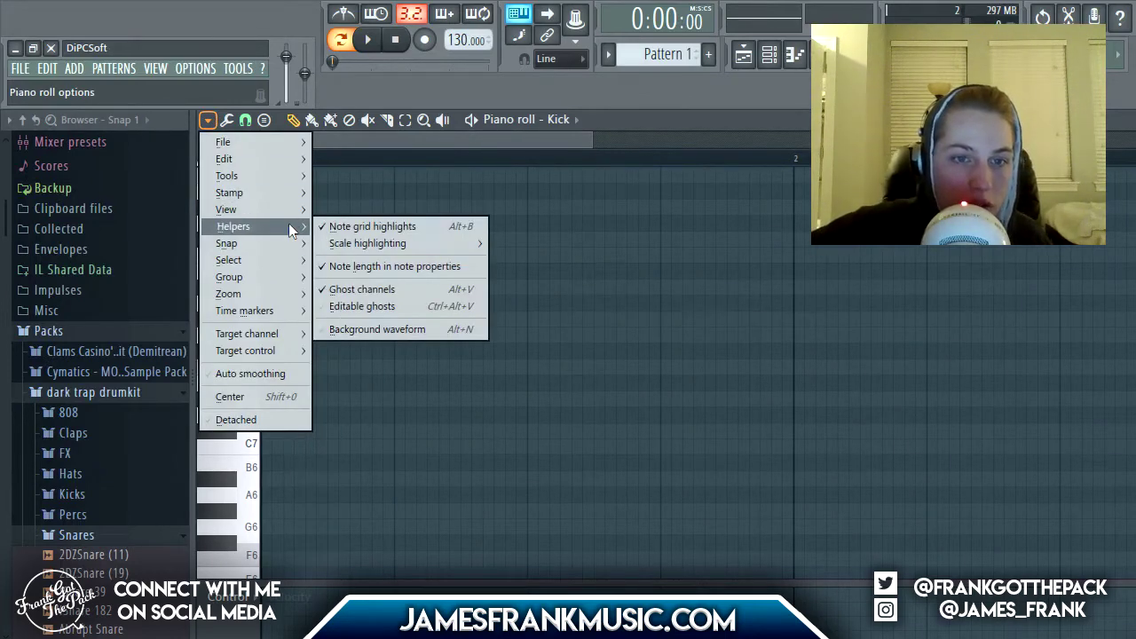
{"action": "mouse_move", "coordinate": [370, 242]}
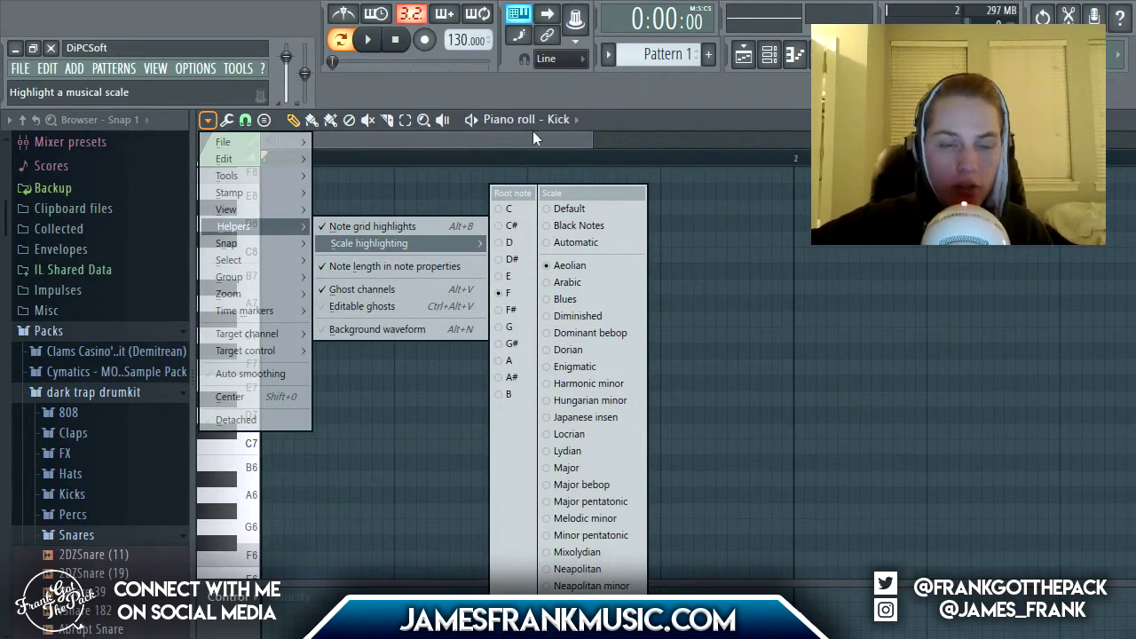
- Try drawing a note at the start of the Kick channel's piano roll and undo it
{"action": "left_click", "coordinate": [798, 58]}
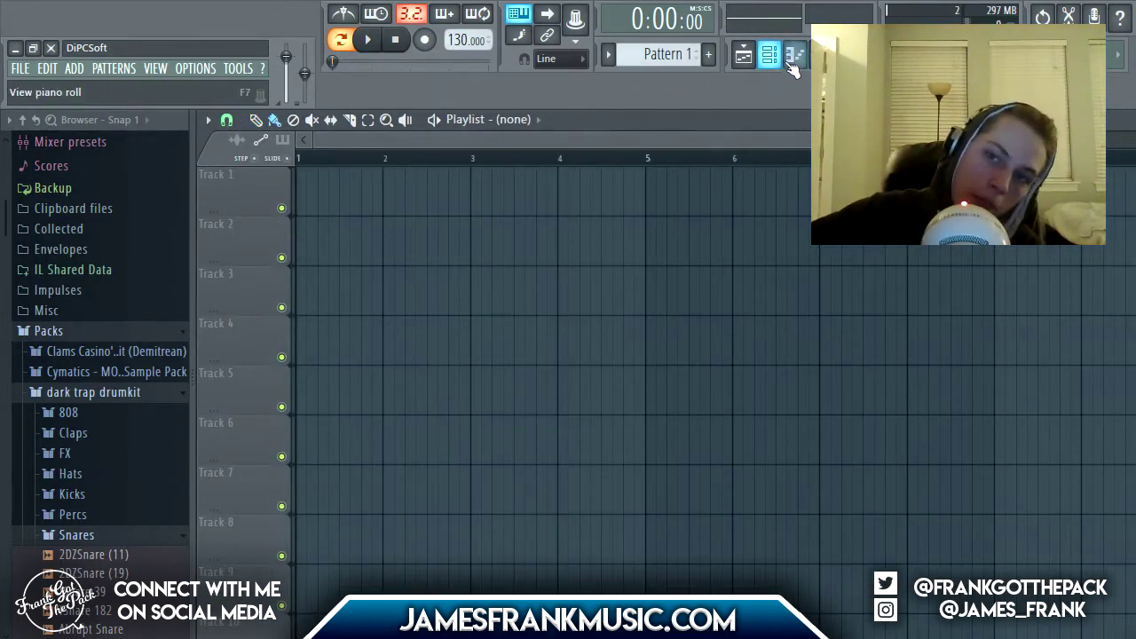
{"action": "left_click", "coordinate": [792, 61]}
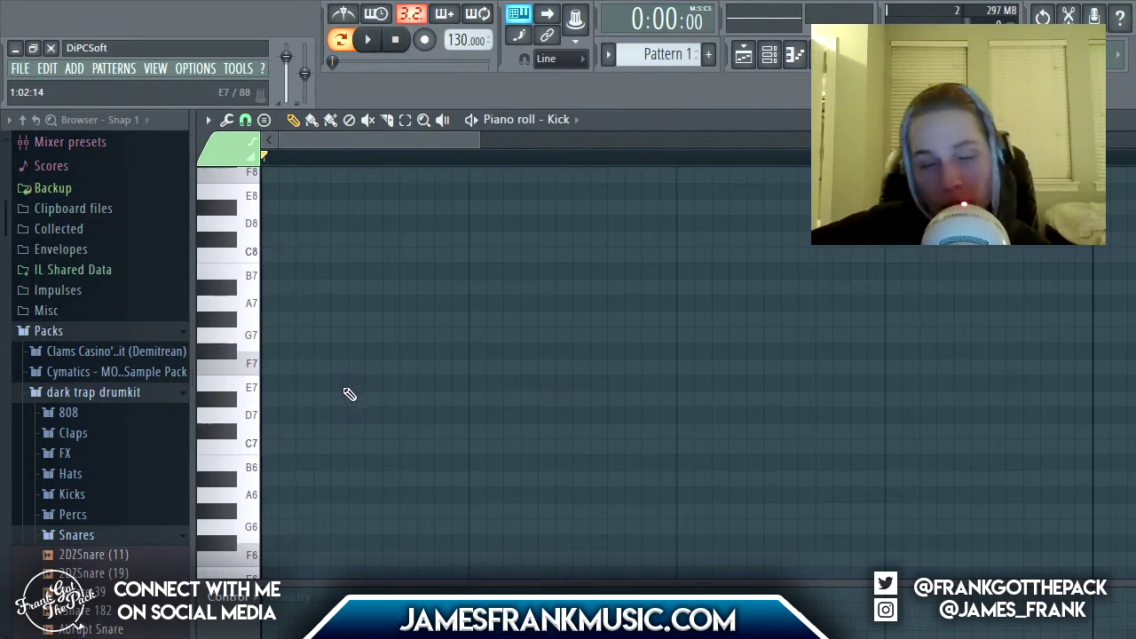
{"action": "left_click_drag", "start_coordinate": [384, 369], "coordinate": [263, 370]}
{"action": "key", "text": "ctrl+z"}
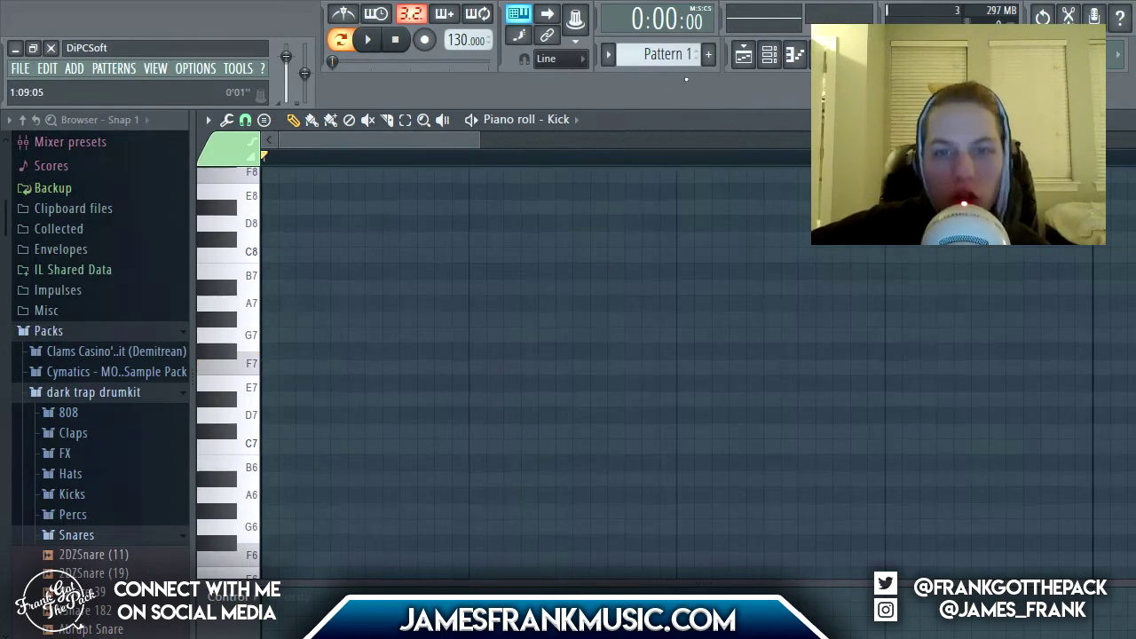
- Add the Purity generator plugin by LUXONIX as a new channel
{"action": "left_click", "coordinate": [75, 69]}
{"action": "left_click", "coordinate": [146, 43]}
{"action": "scroll", "coordinate": [469, 563], "scroll_direction": "down", "scroll_amount": 10}
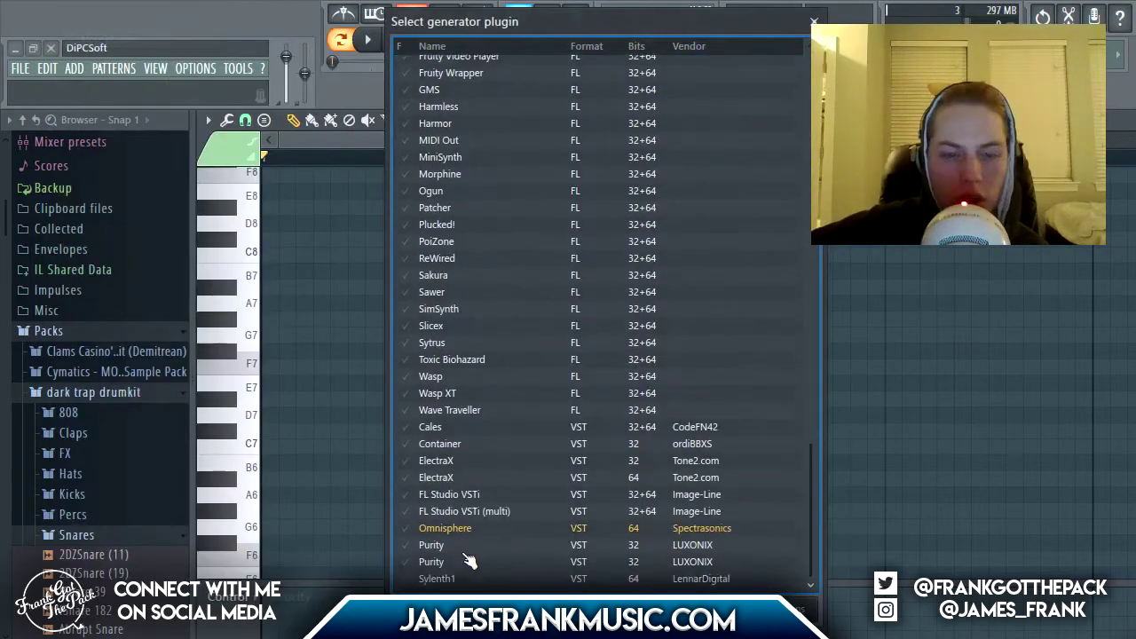
{"action": "double_click", "coordinate": [471, 538]}
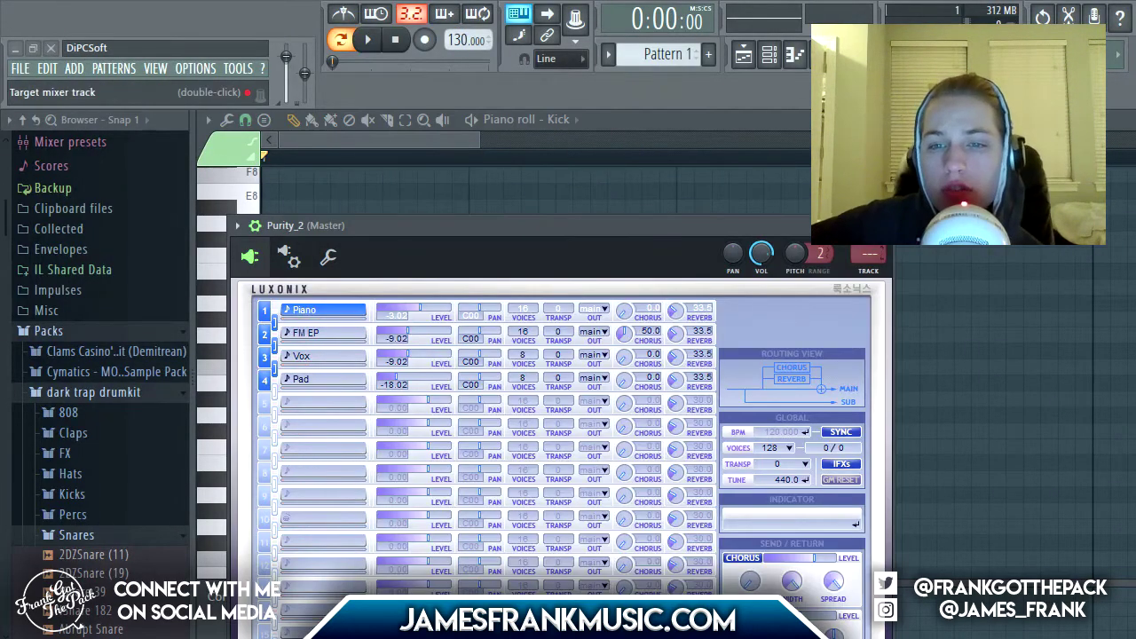
- Replace the Purity channel's instrument with FL Keys in the channel rack
{"action": "left_click", "coordinate": [885, 224]}
{"action": "left_click", "coordinate": [770, 53]}
{"action": "right_click", "coordinate": [275, 346]}
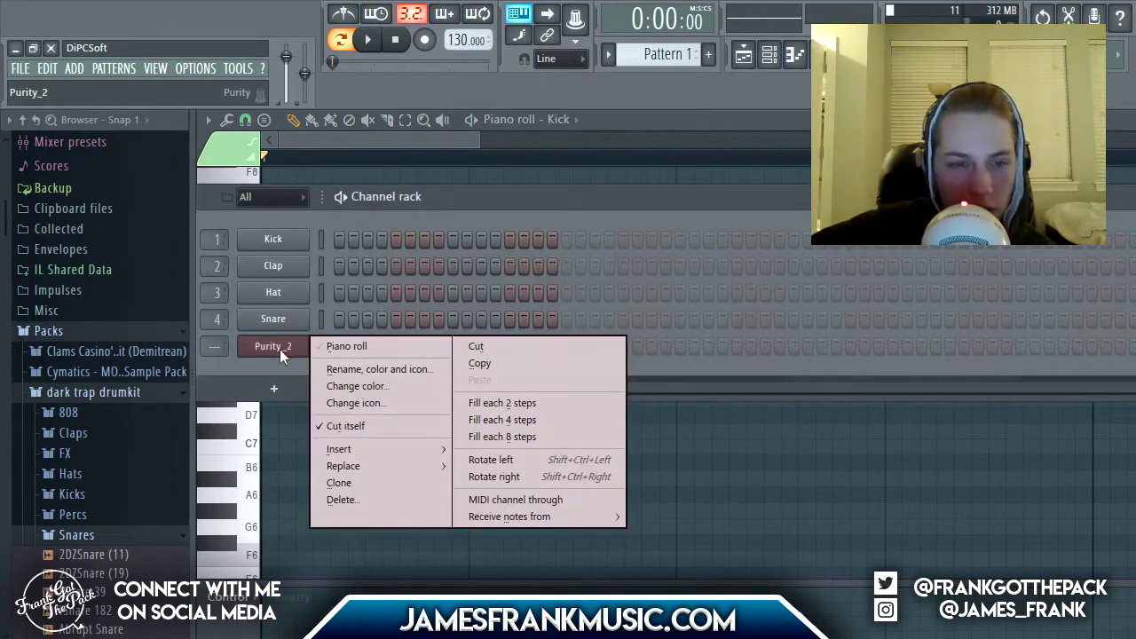
{"action": "mouse_move", "coordinate": [372, 466]}
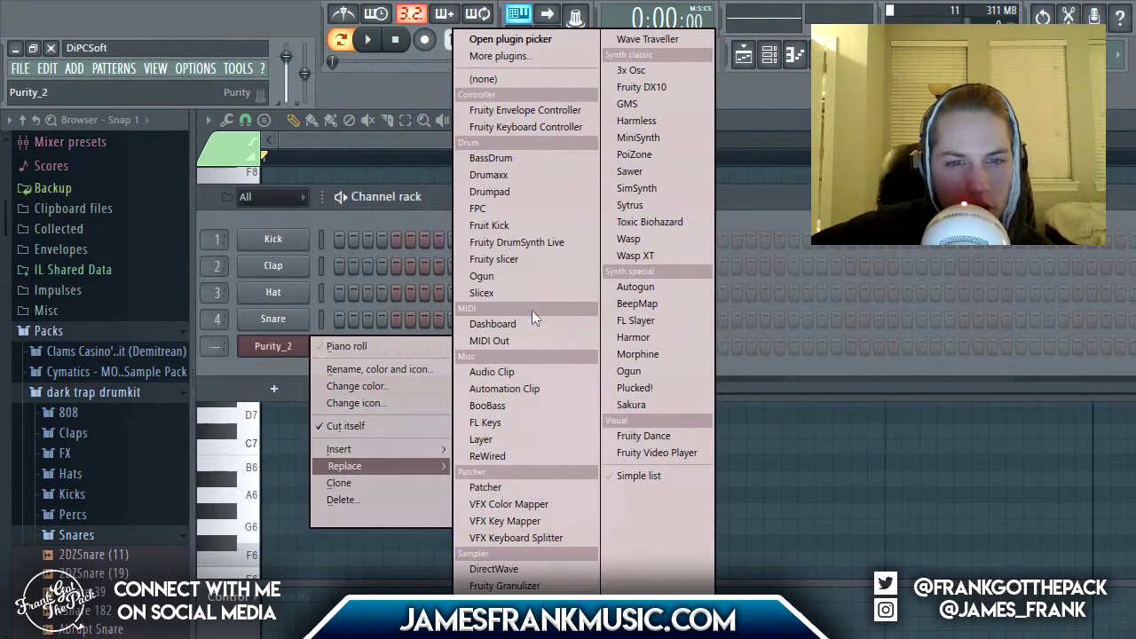
{"action": "left_click", "coordinate": [506, 422]}
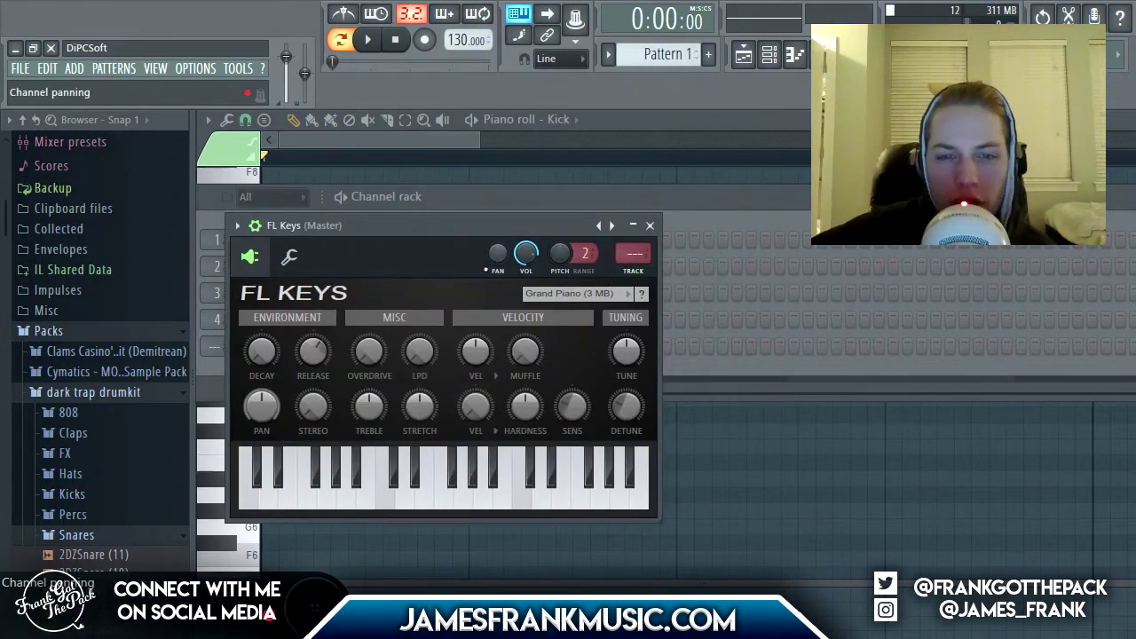
- Place an F7 note at the start of the FL Keys piano roll and lower it two octaves to F5
{"action": "left_click", "coordinate": [794, 54]}
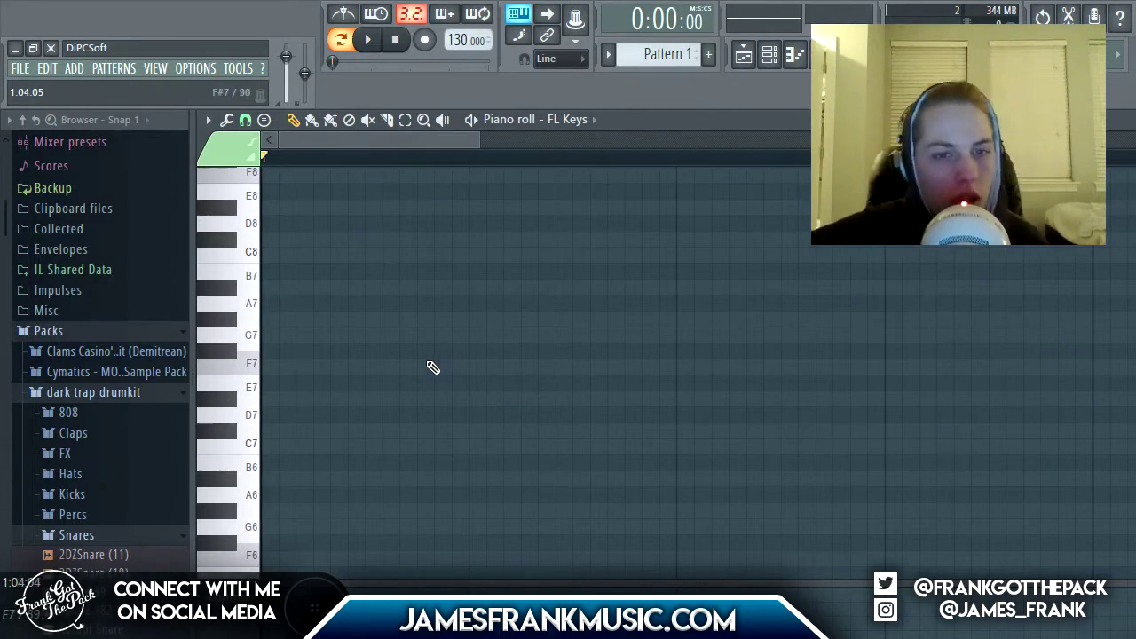
{"action": "left_click", "coordinate": [294, 369]}
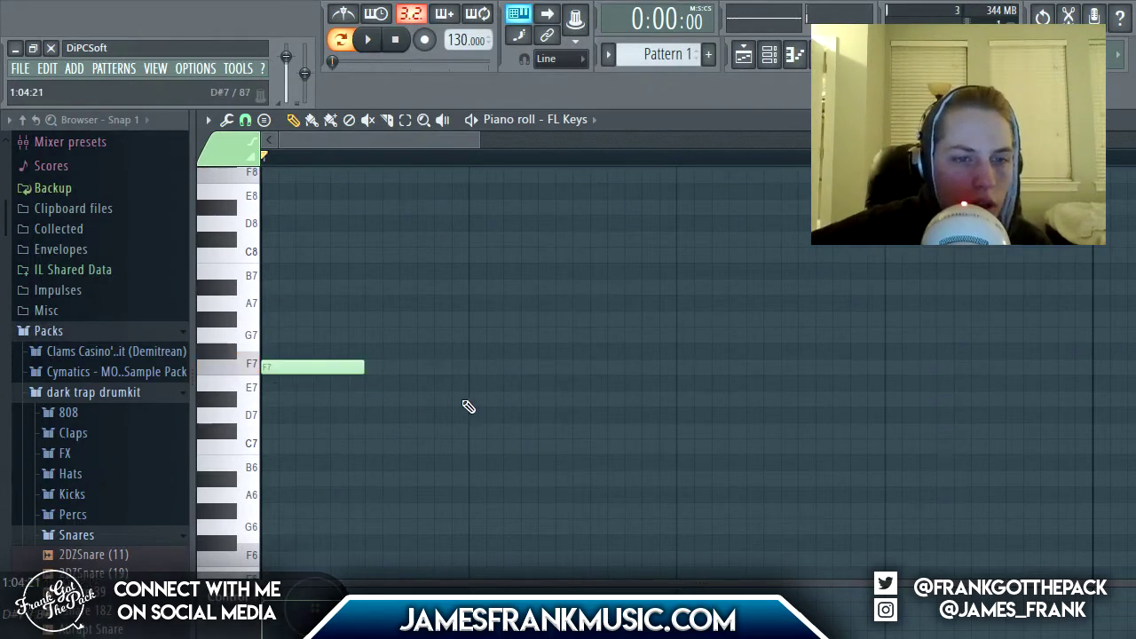
{"action": "key", "text": "ctrl+a"}
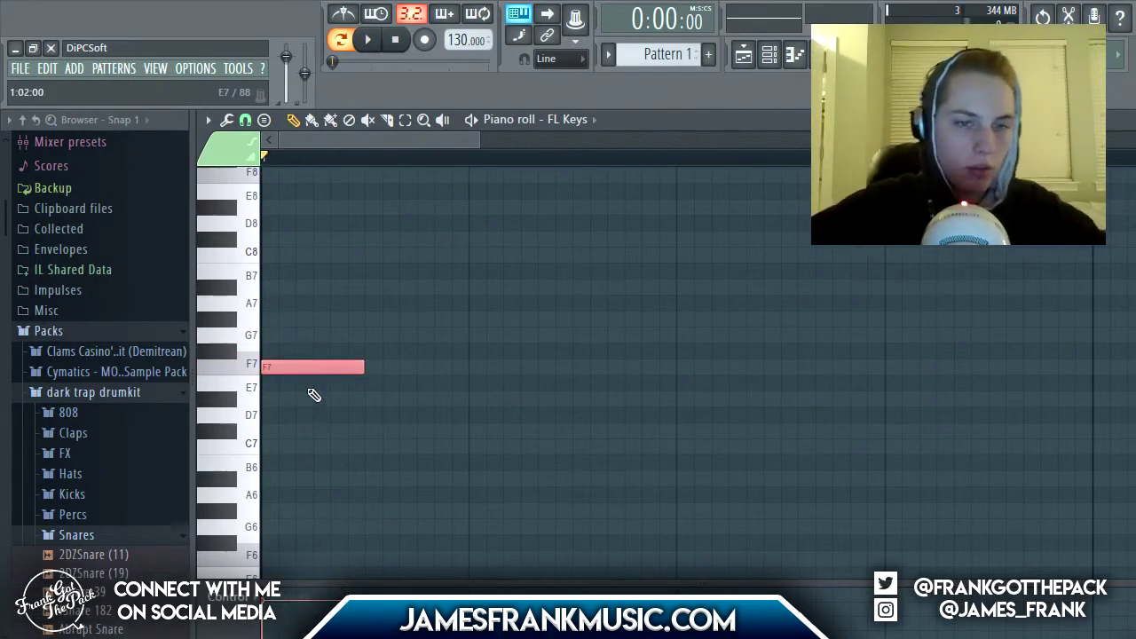
{"action": "key", "text": "ctrl+Down"}
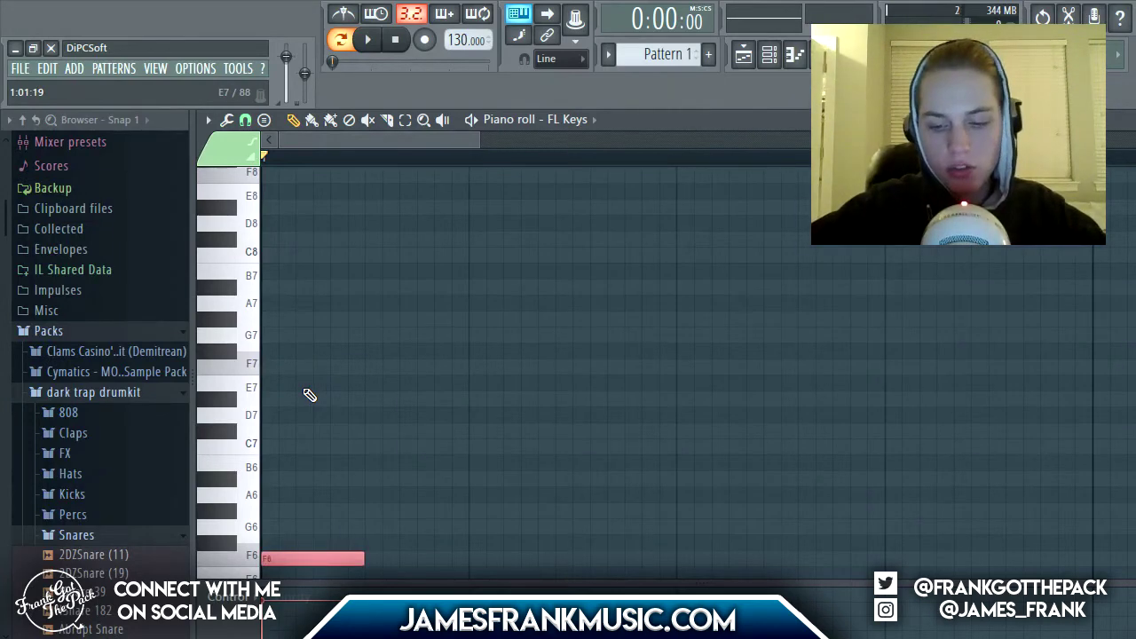
{"action": "key", "text": "ctrl+Down"}
{"action": "scroll", "coordinate": [565, 257], "scroll_direction": "down", "scroll_amount": 6}
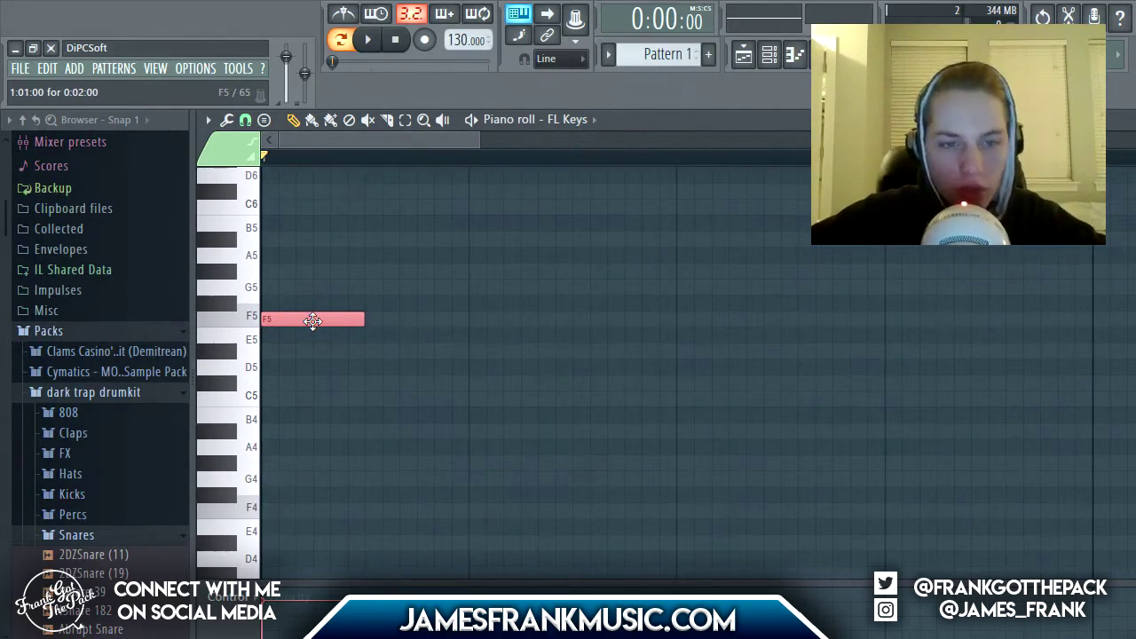
- Add a C5 note on the third beat of bar 1 and play the pattern back
{"action": "left_click", "coordinate": [364, 40]}
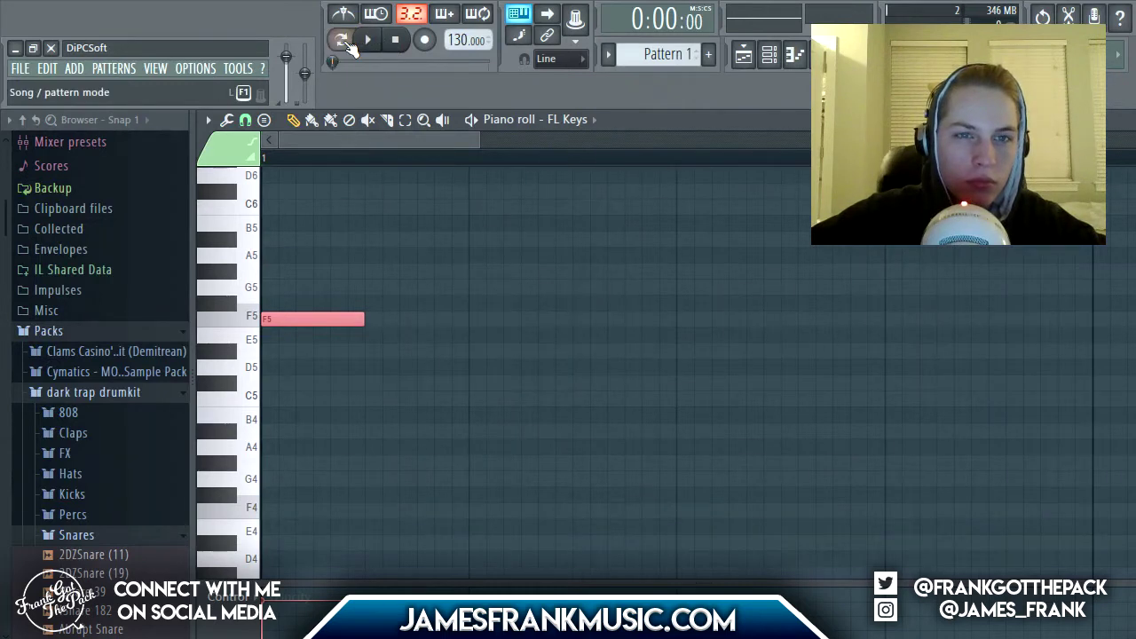
{"action": "left_click", "coordinate": [366, 40]}
{"action": "key", "text": "space"}
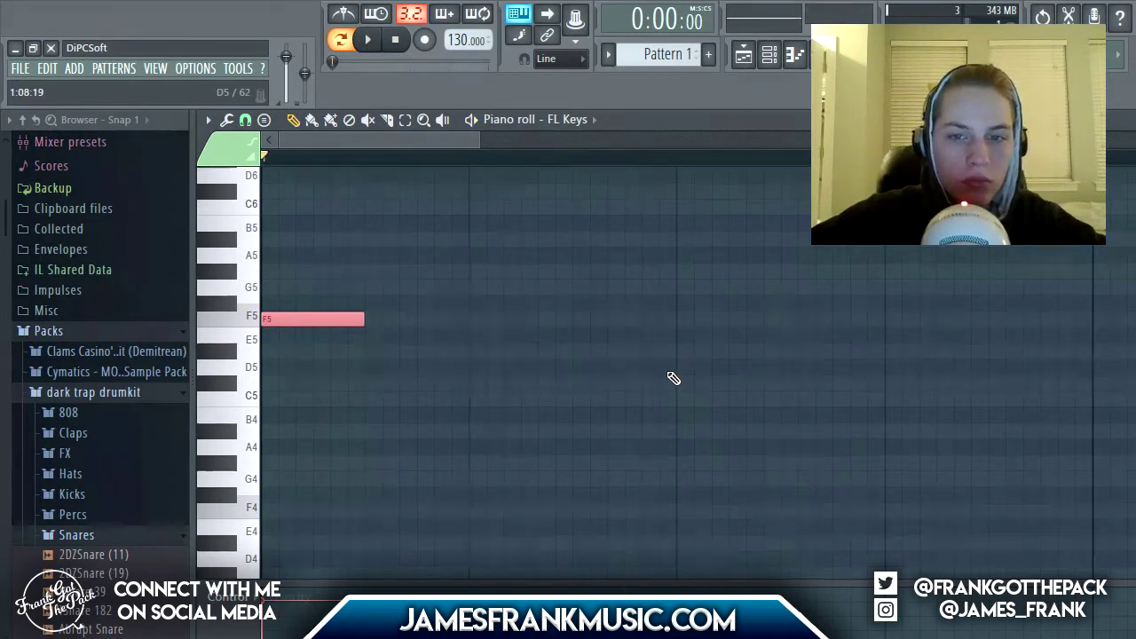
{"action": "left_click", "coordinate": [682, 401]}
{"action": "key", "text": "space"}
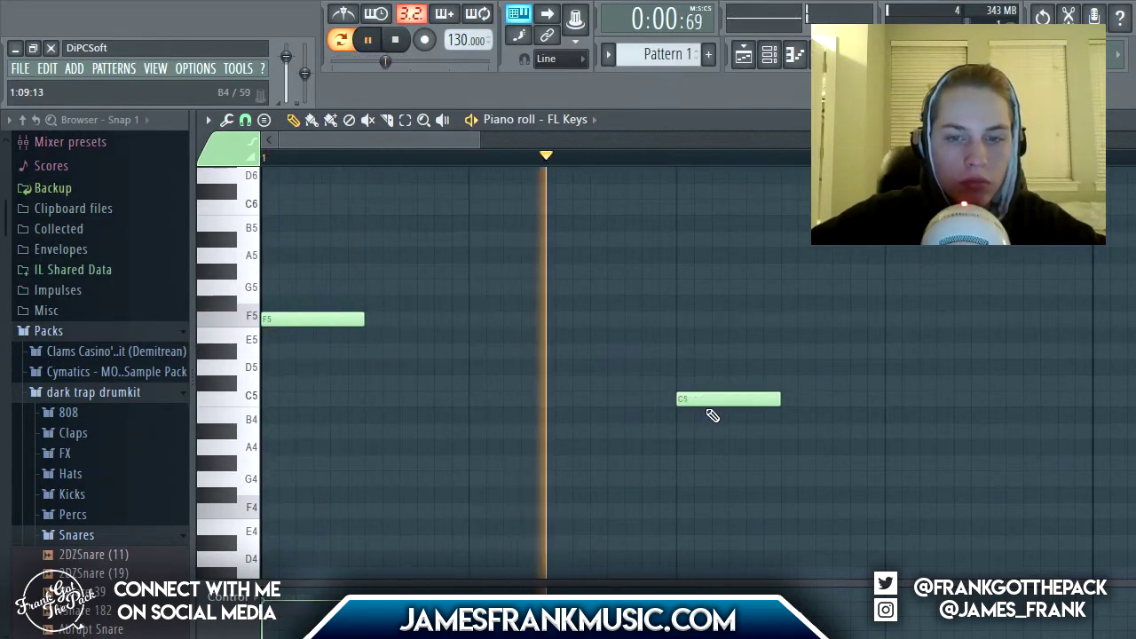
{"action": "key", "text": "space"}
- Add a D#5 note at the start of bar 2 and a G5 note on its second beat
{"action": "left_click", "coordinate": [1098, 350]}
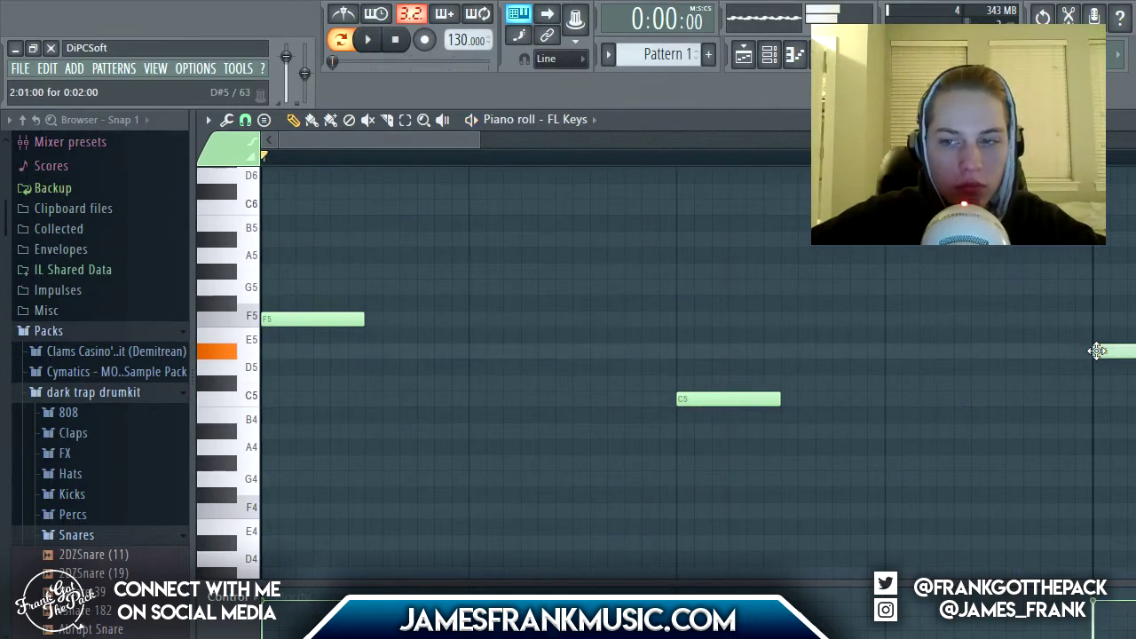
{"action": "scroll", "coordinate": [1109, 381], "scroll_direction": "down", "scroll_amount": 2}
{"action": "scroll", "coordinate": [1021, 337], "scroll_direction": "down", "scroll_amount": 1}
{"action": "left_click_drag", "start_coordinate": [944, 318], "coordinate": [941, 276]}
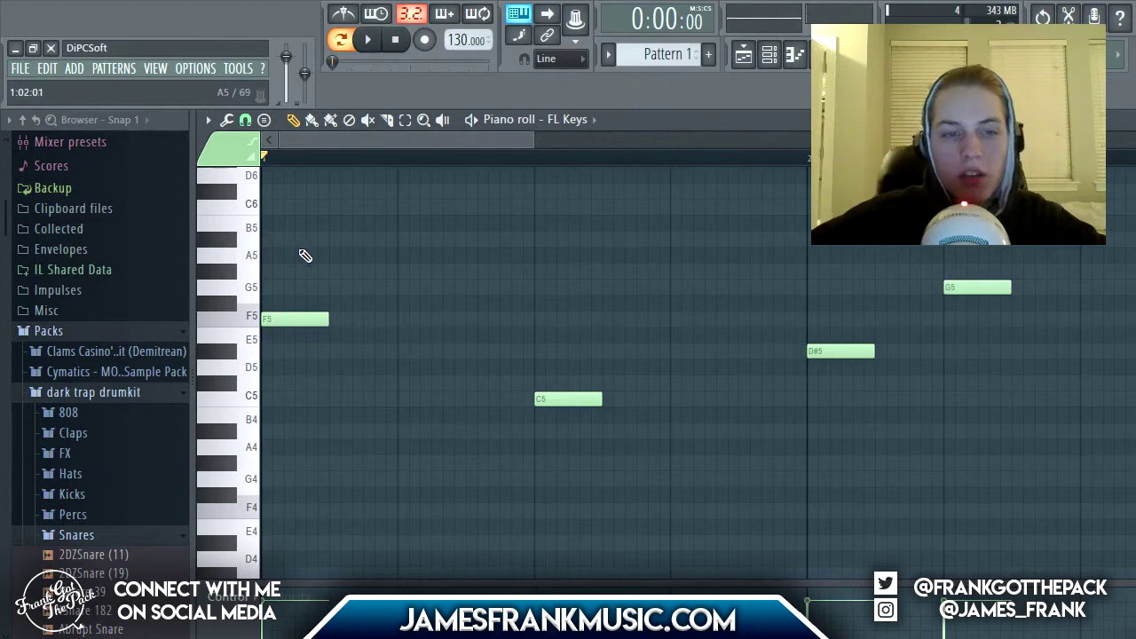
- Lengthen all four notes to half a bar each and move the G5 note to the third beat of bar 2
{"action": "left_click_drag", "start_coordinate": [300, 248], "coordinate": [1097, 499]}
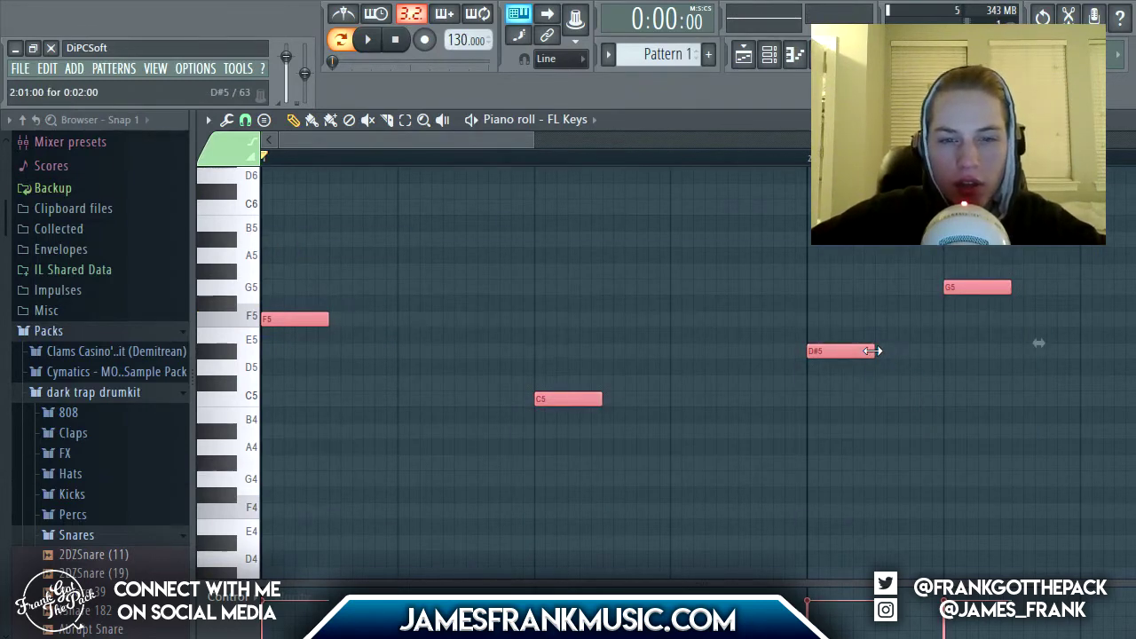
{"action": "left_click_drag", "start_coordinate": [875, 352], "coordinate": [1091, 393]}
{"action": "scroll", "coordinate": [1050, 387], "scroll_direction": "down", "scroll_amount": 1}
{"action": "scroll", "coordinate": [1048, 373], "scroll_direction": "down", "scroll_amount": 1}
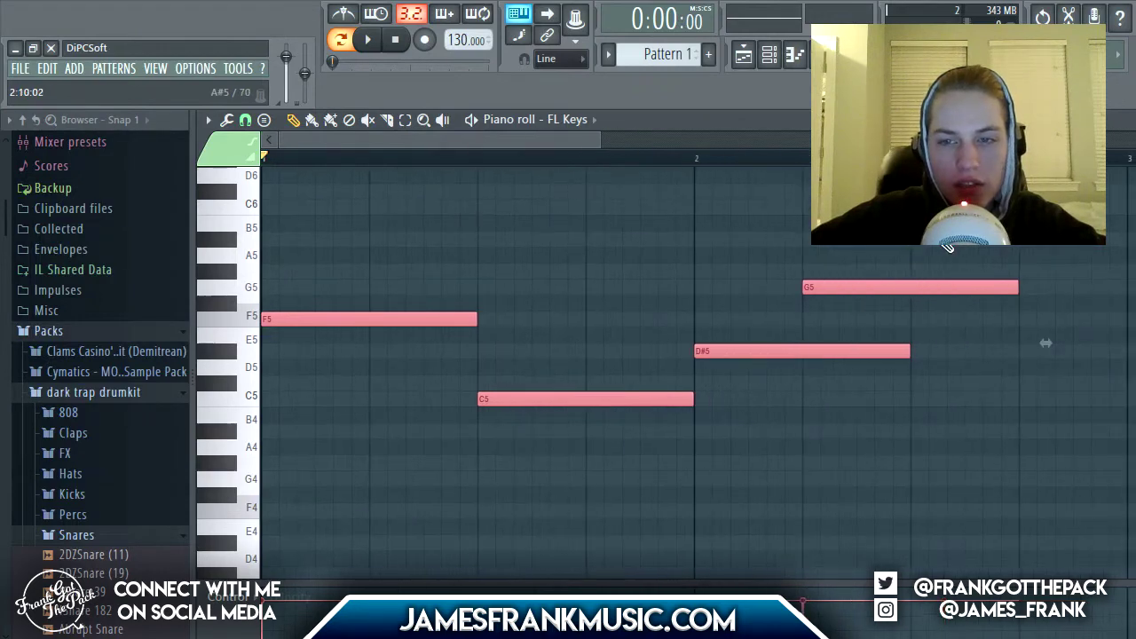
{"action": "left_click", "coordinate": [906, 310]}
{"action": "left_click_drag", "start_coordinate": [902, 286], "coordinate": [1009, 290]}
{"action": "scroll", "coordinate": [682, 380], "scroll_direction": "down", "scroll_amount": 2}
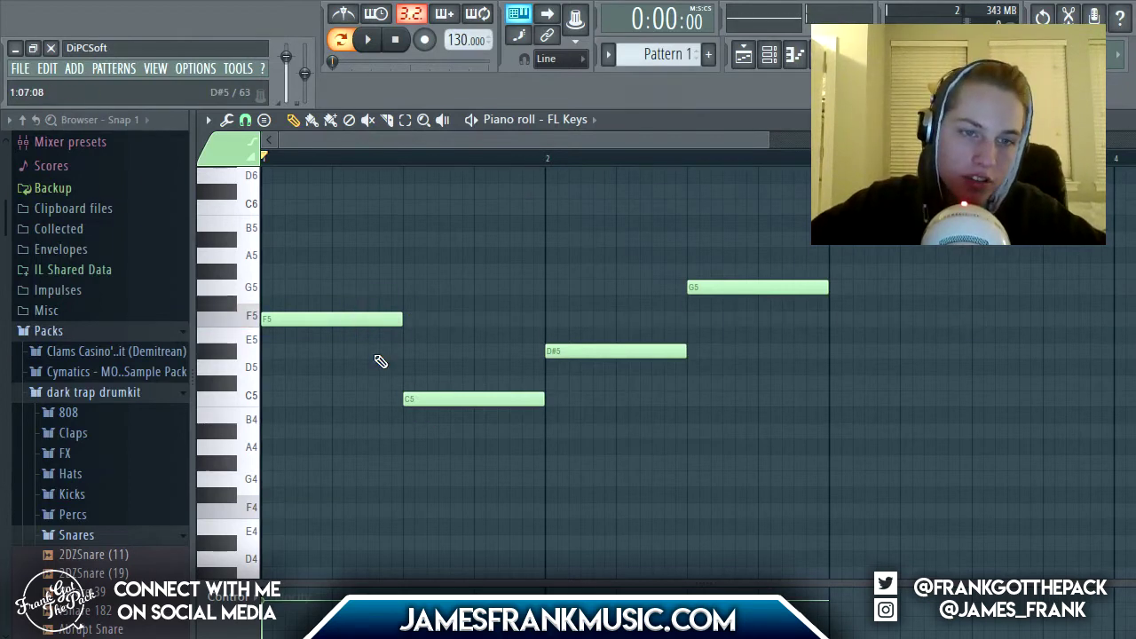
- Stack half-bar G#5 and C6 notes above the F5 note at the start of bar 1 to form a chord
{"action": "left_click", "coordinate": [442, 397]}
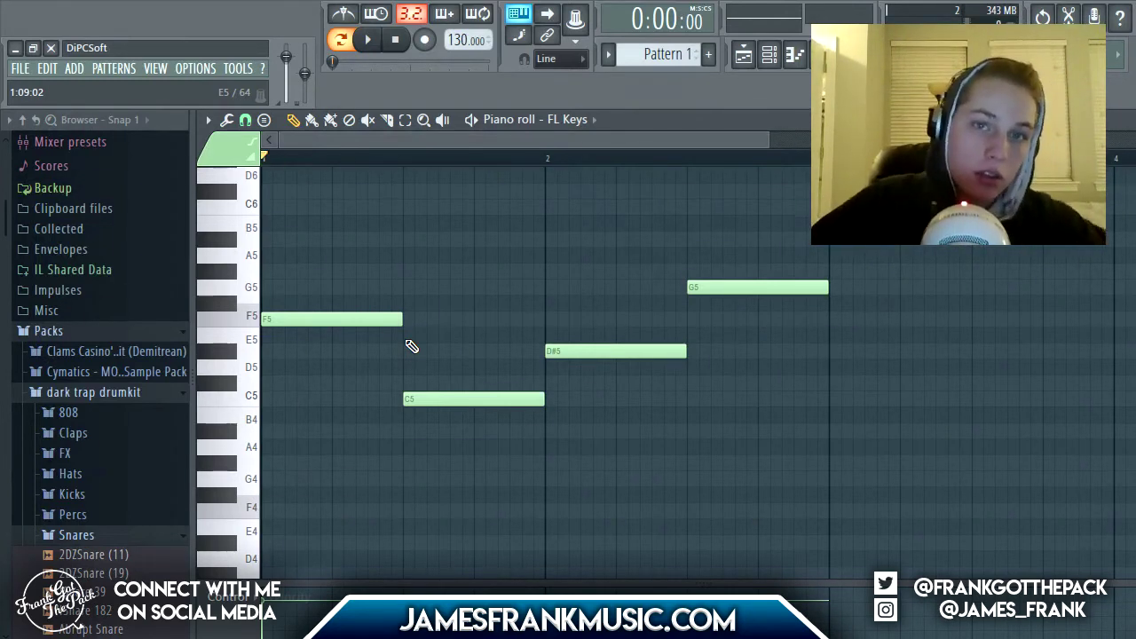
{"action": "left_click", "coordinate": [359, 304]}
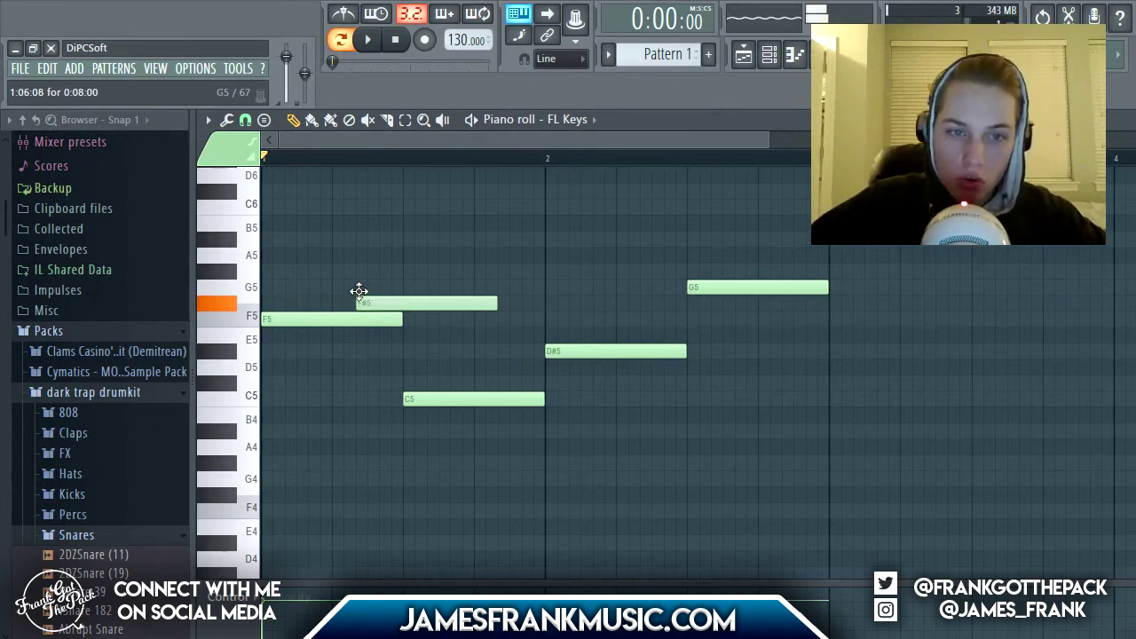
{"action": "left_click_drag", "start_coordinate": [358, 291], "coordinate": [266, 258]}
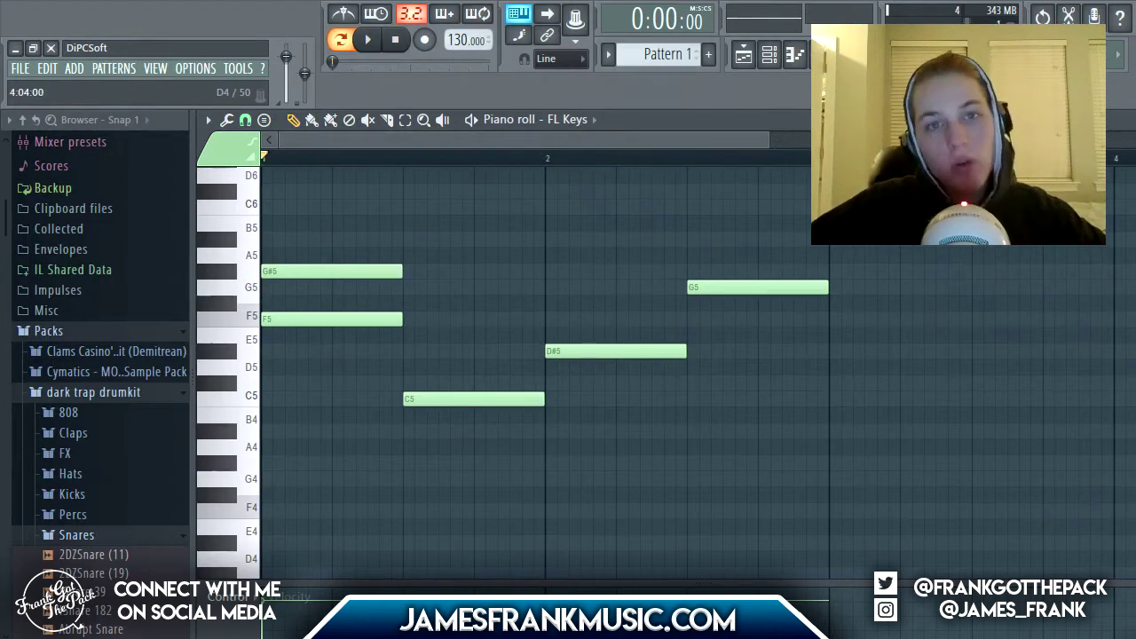
{"action": "left_click", "coordinate": [280, 254]}
{"action": "left_click_drag", "start_coordinate": [280, 253], "coordinate": [257, 201]}
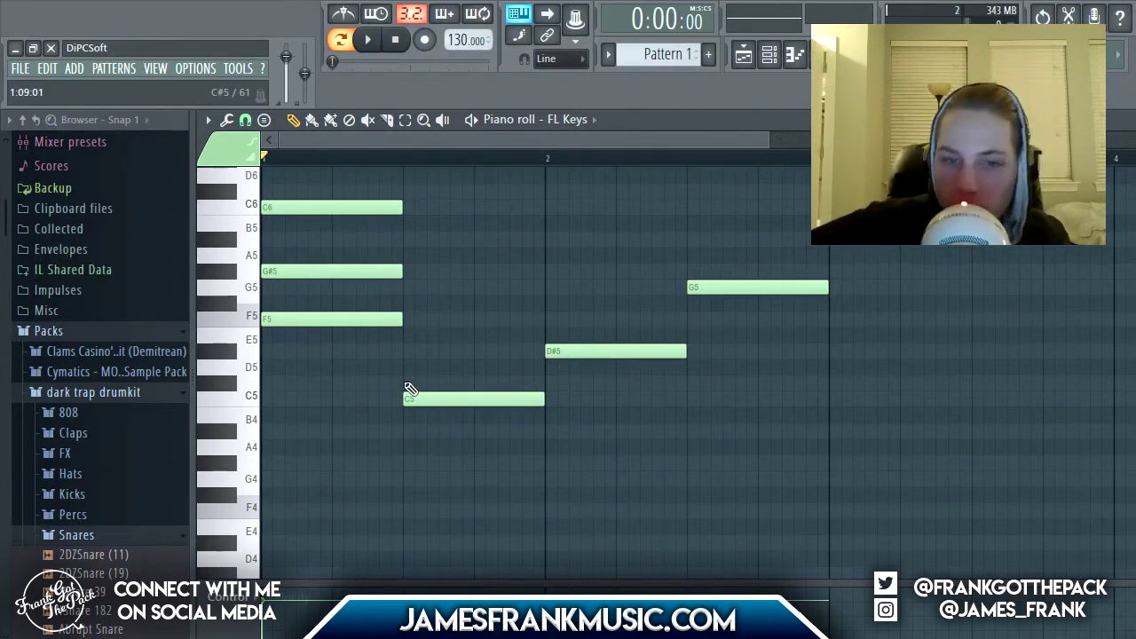
- Stack D#5 and G5 notes above the C5 note on the third beat of bar 1 and play the pattern
{"action": "left_click_drag", "start_coordinate": [405, 386], "coordinate": [403, 346]}
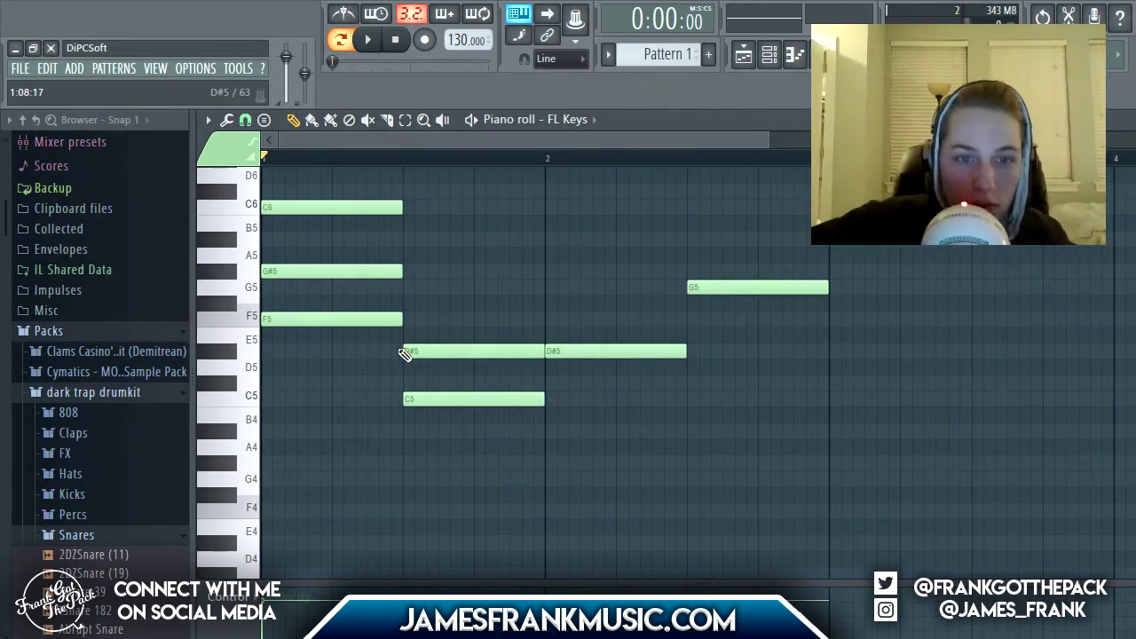
{"action": "left_click", "coordinate": [409, 336]}
{"action": "left_click_drag", "start_coordinate": [409, 336], "coordinate": [406, 294]}
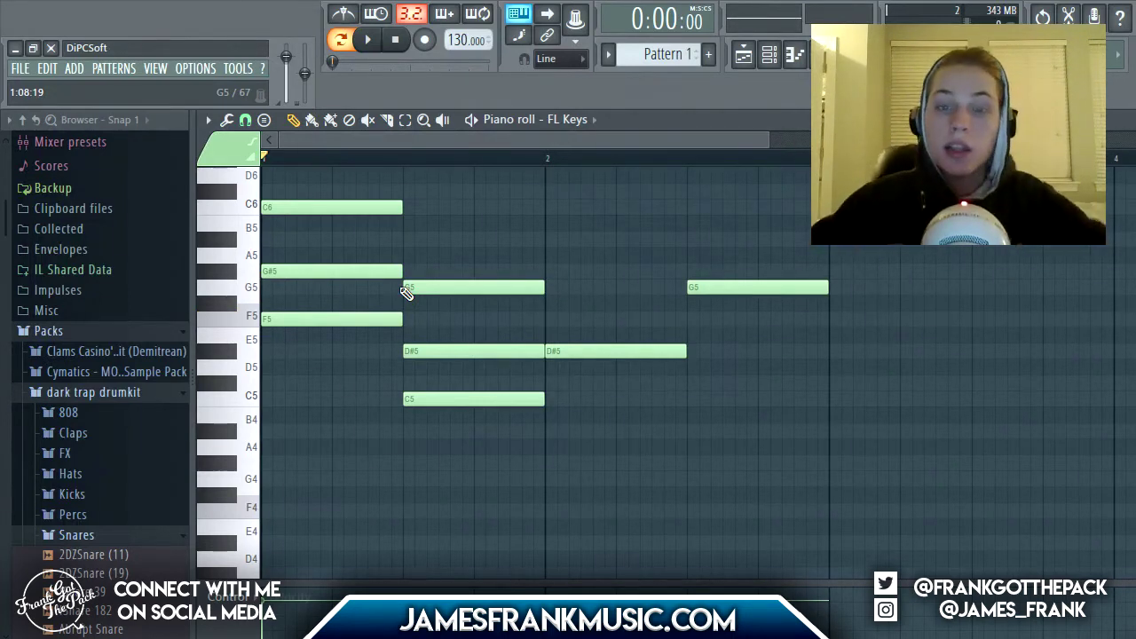
{"action": "key", "text": "space"}
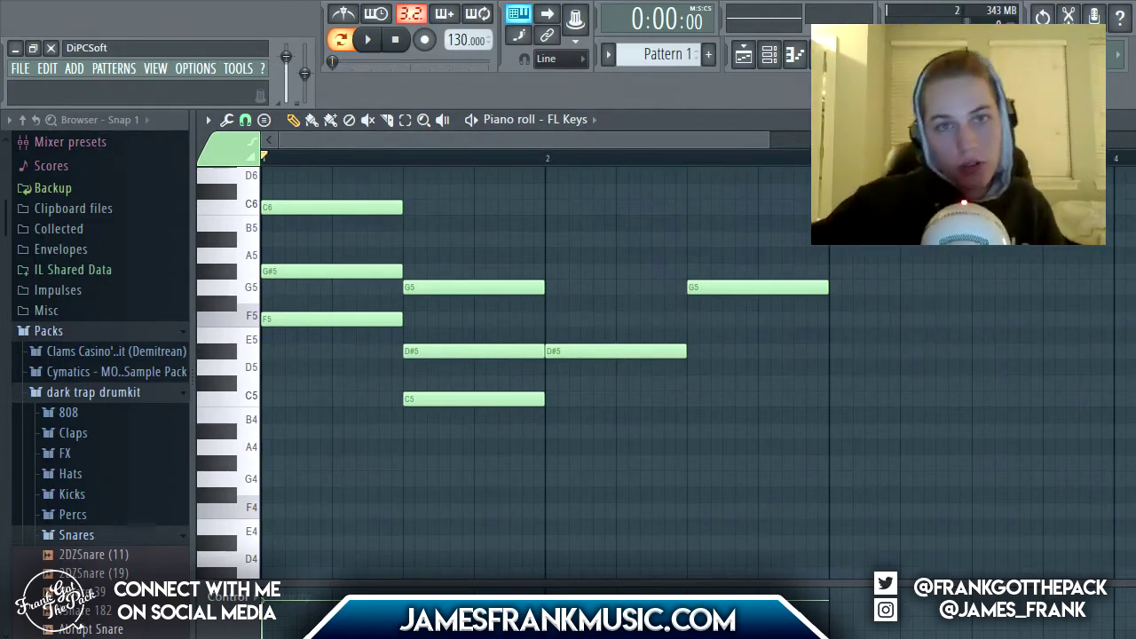
- Stack A#5 and F#5 notes above the D#5 note at the start of bar 2
{"action": "left_click", "coordinate": [587, 351]}
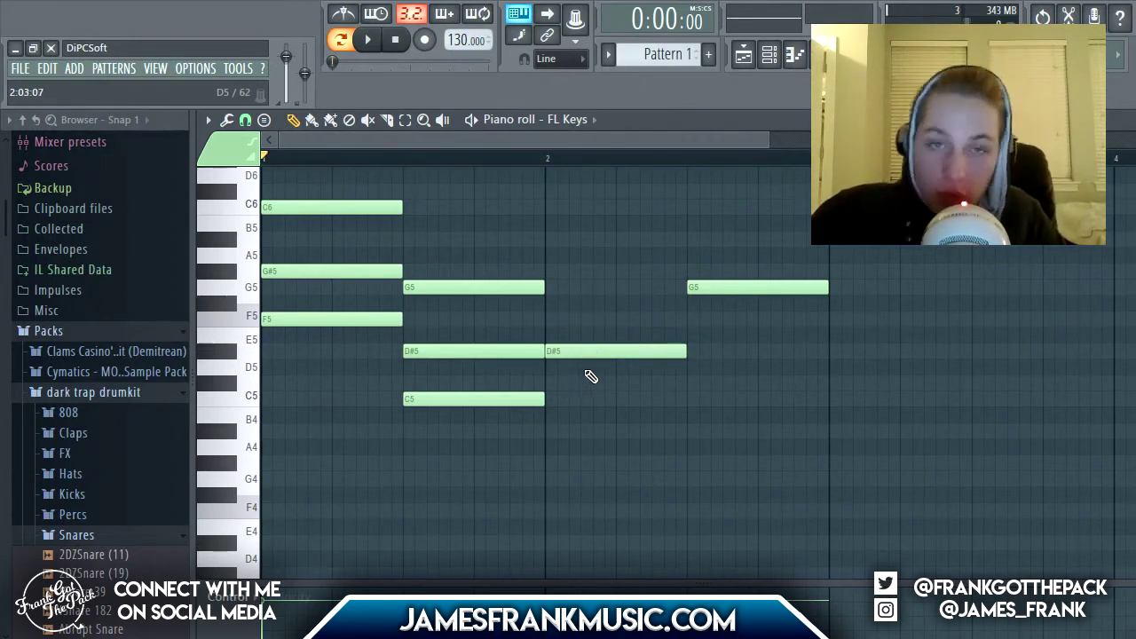
{"action": "mouse_move", "coordinate": [568, 337]}
{"action": "left_mouse_down"}
{"action": "mouse_move", "coordinate": [539, 335]}
{"action": "mouse_move", "coordinate": [540, 233]}
{"action": "left_mouse_up"}
{"action": "left_click", "coordinate": [555, 286]}
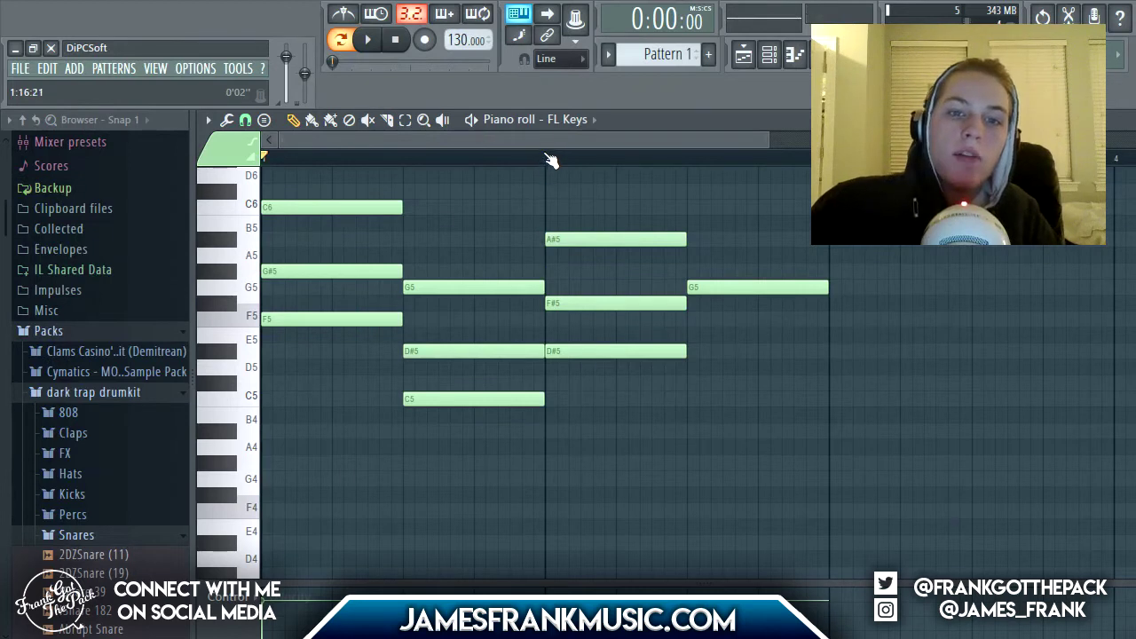
- Play back only the first half of bar 2 as a time selection to hear the D#5 chord, and clear the selection
{"action": "left_click_drag", "start_coordinate": [546, 159], "coordinate": [688, 173]}
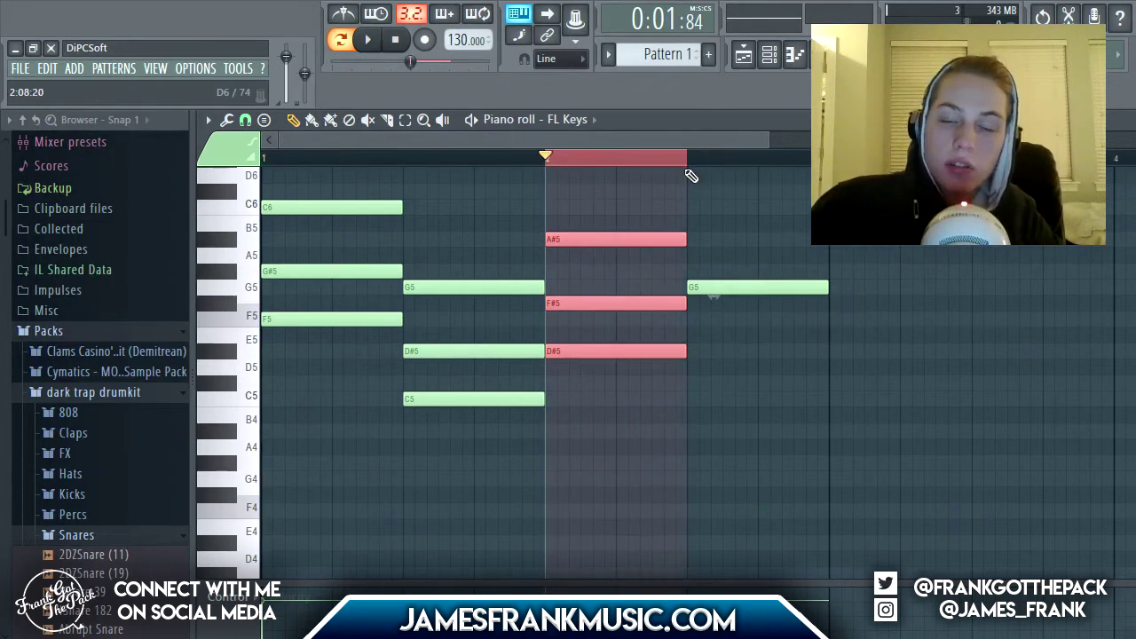
{"action": "key", "text": "space"}
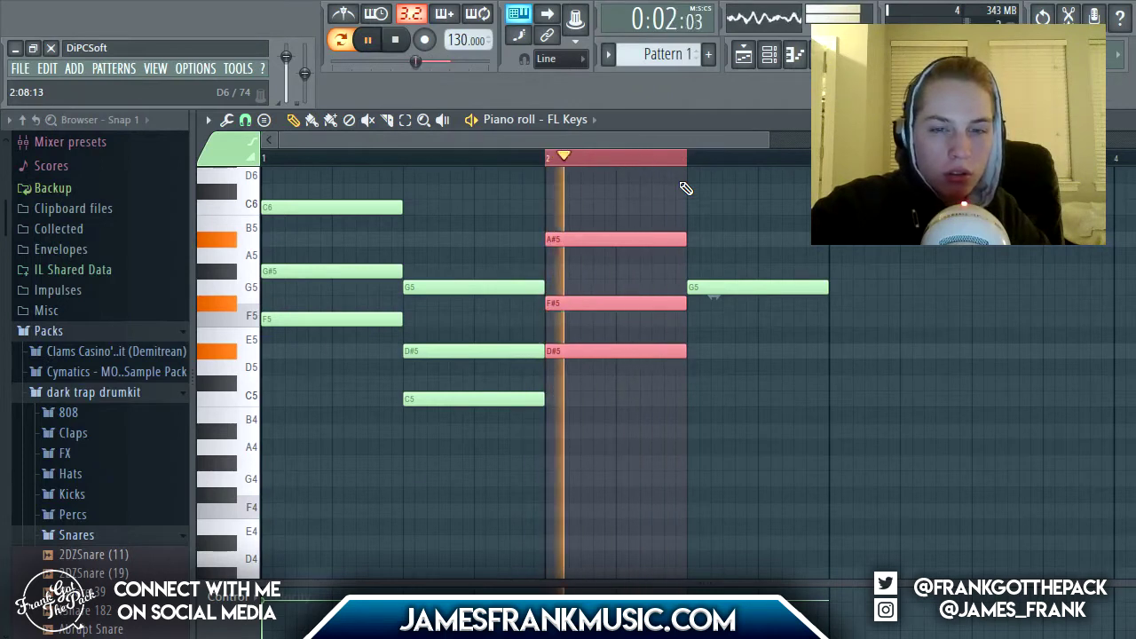
{"action": "key", "text": "space"}
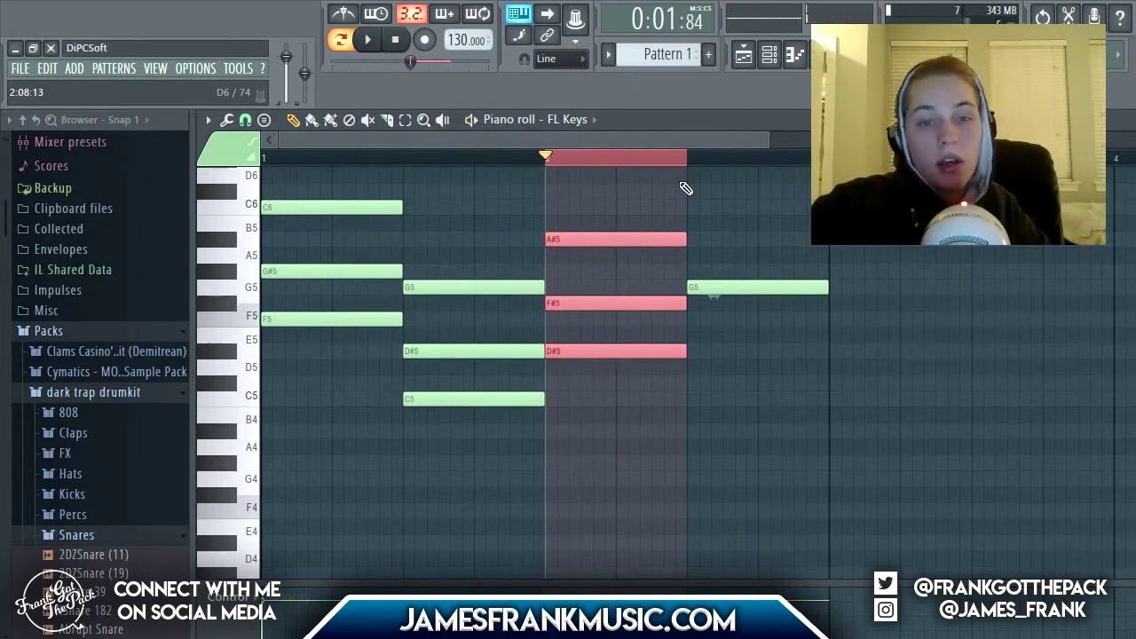
{"action": "left_click", "coordinate": [655, 159]}
{"action": "left_click", "coordinate": [657, 162]}
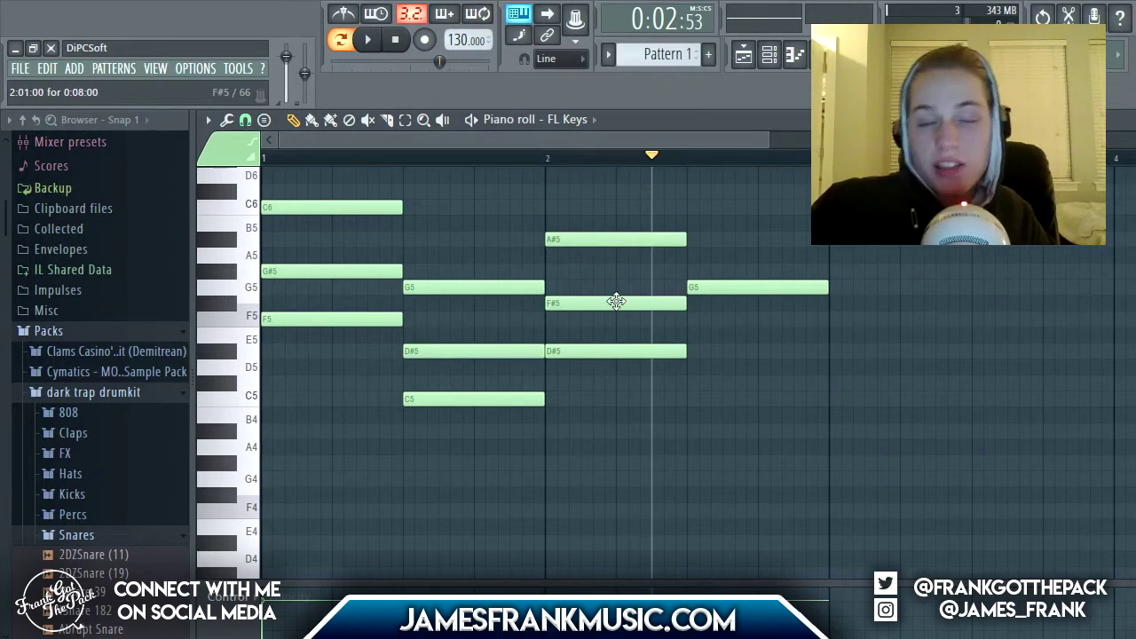
- Try G5 as the middle note of the chord at bar 2, play it, and return the note to F#5 for comparison
{"action": "left_click_drag", "start_coordinate": [616, 301], "coordinate": [619, 280]}
{"action": "left_click", "coordinate": [547, 159]}
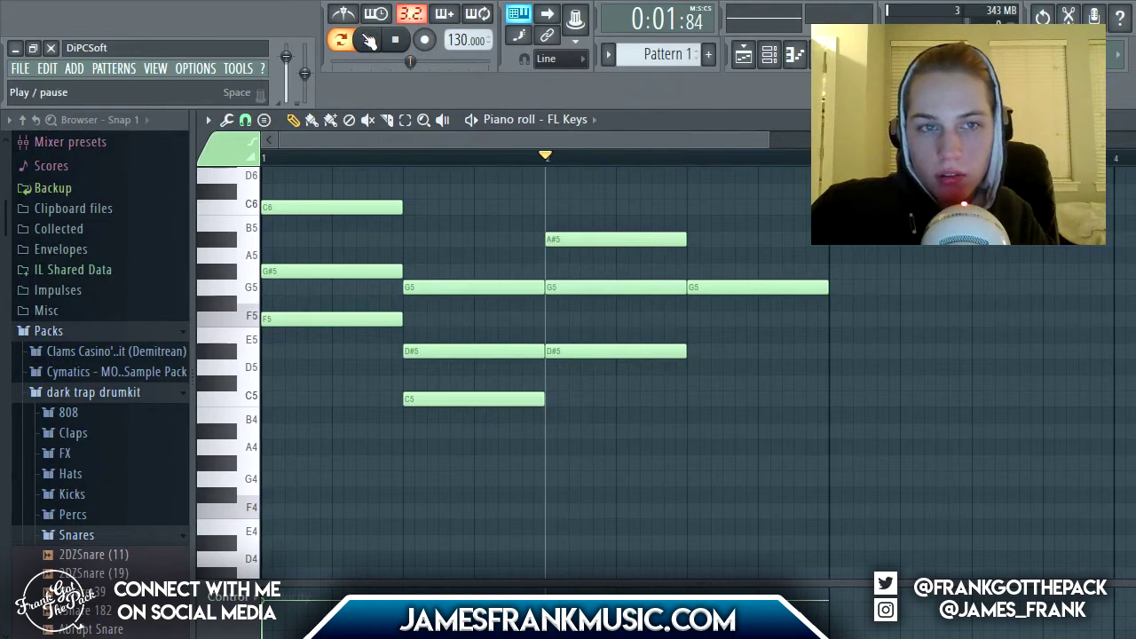
{"action": "left_click", "coordinate": [369, 40]}
{"action": "left_click", "coordinate": [367, 39]}
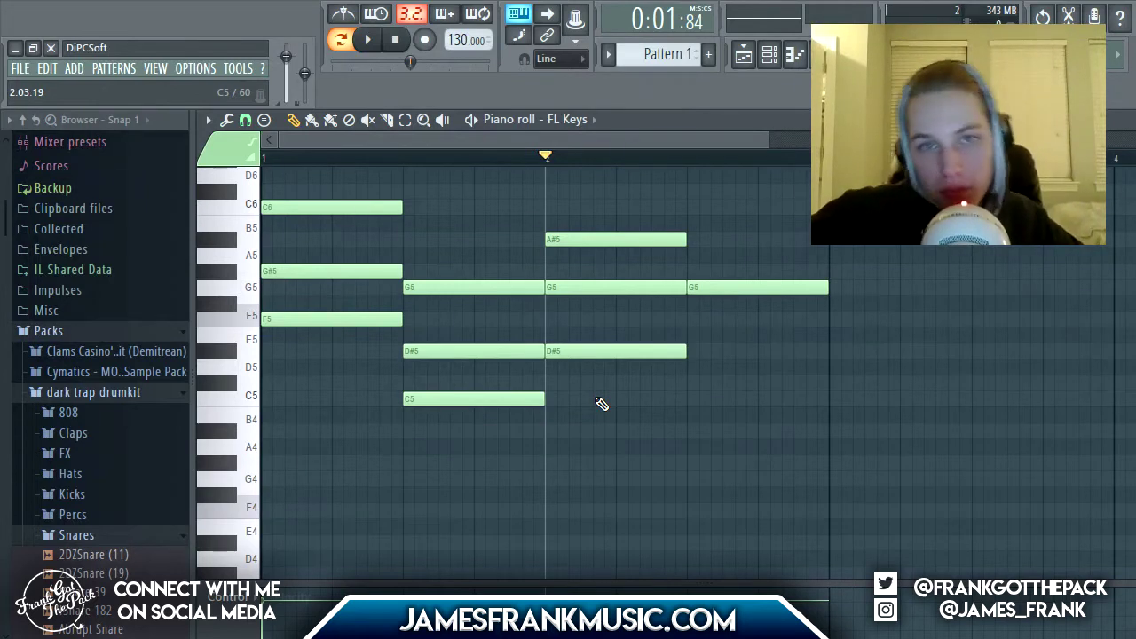
{"action": "left_click_drag", "start_coordinate": [627, 289], "coordinate": [627, 305]}
{"action": "left_click", "coordinate": [368, 39]}
{"action": "left_click", "coordinate": [367, 39]}
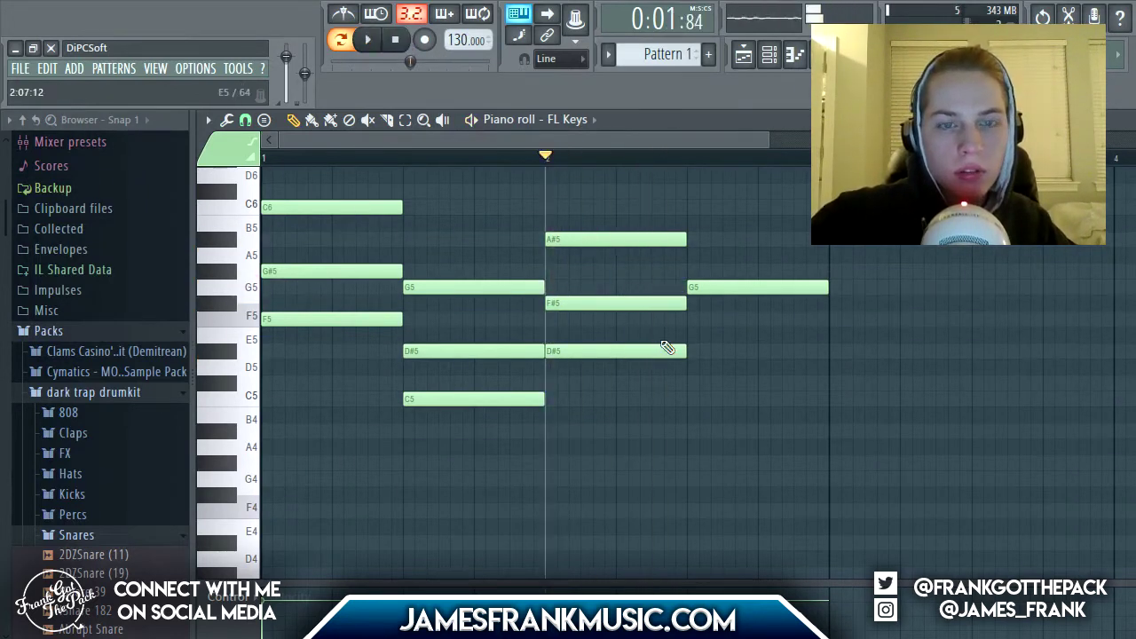
- Delete the F#5 note from the chord at bar 2 and add a half-bar G5 note in its place
{"action": "left_click_drag", "start_coordinate": [564, 303], "coordinate": [590, 305]}
{"action": "right_click", "coordinate": [604, 308]}
{"action": "scroll", "coordinate": [557, 321], "scroll_direction": "up", "scroll_amount": 4}
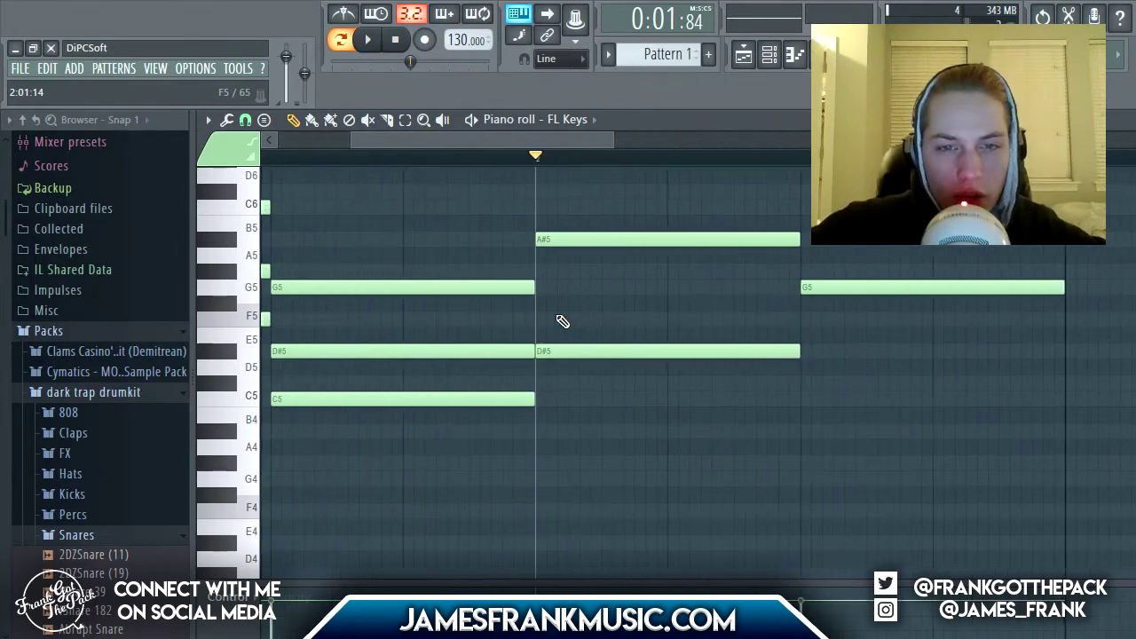
{"action": "scroll", "coordinate": [520, 315], "scroll_direction": "down", "scroll_amount": 2}
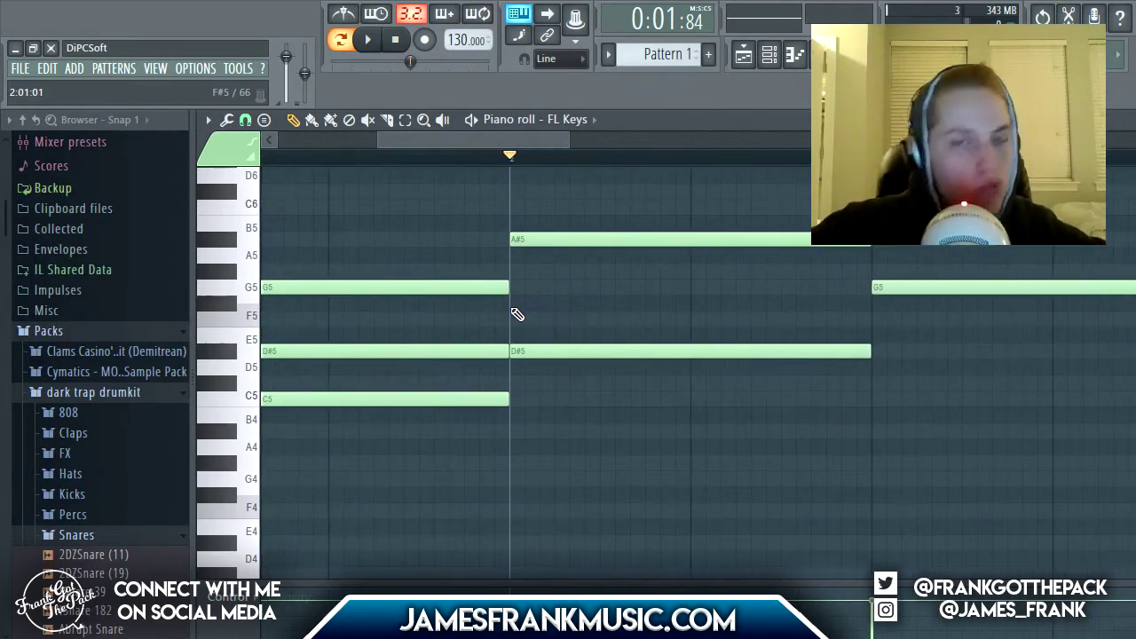
{"action": "left_click_drag", "start_coordinate": [528, 287], "coordinate": [552, 283]}
{"action": "scroll", "coordinate": [569, 373], "scroll_direction": "down", "scroll_amount": 3}
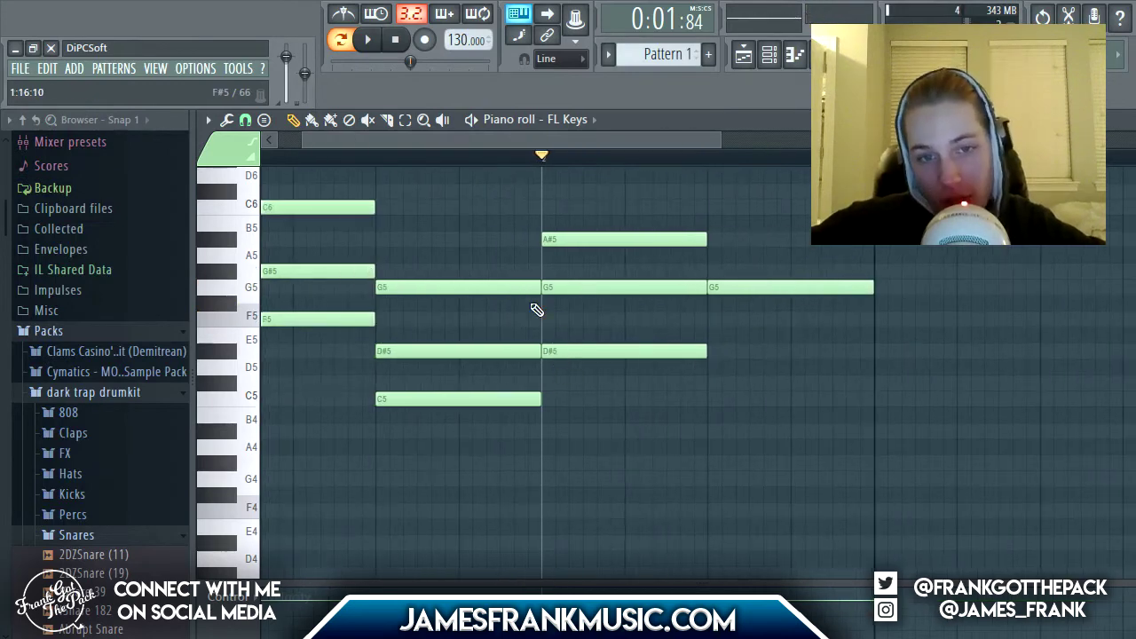
- Lower the middle note of the chord at bar 2 to F#5 to compare the spacing, and raise it back to G5
{"action": "scroll", "coordinate": [557, 332], "scroll_direction": "up", "scroll_amount": 2}
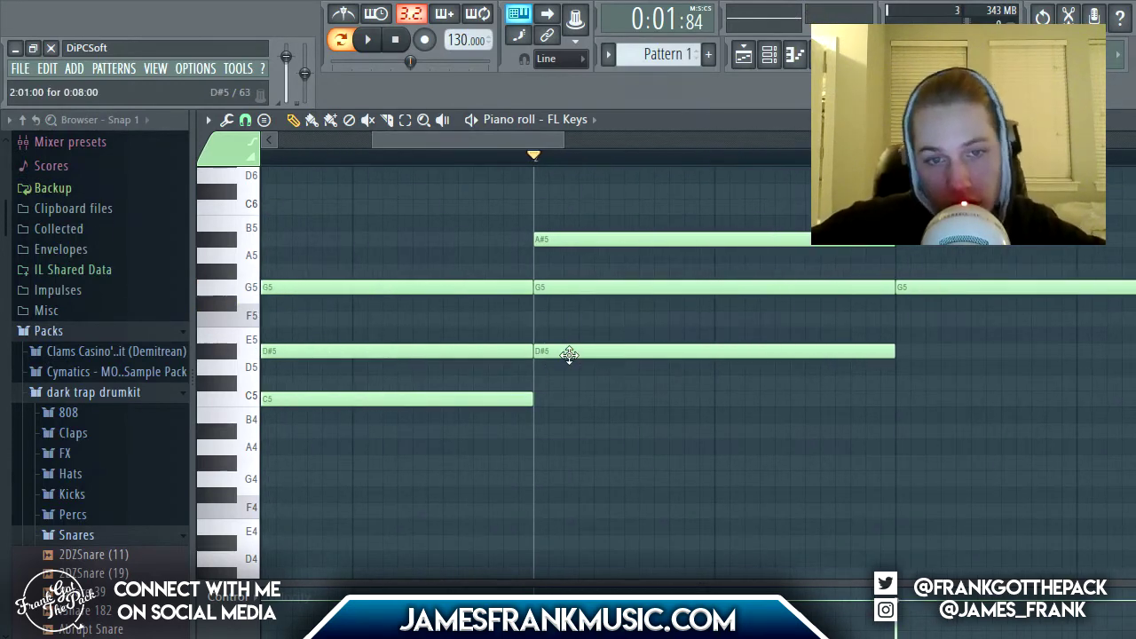
{"action": "double_click", "coordinate": [555, 241]}
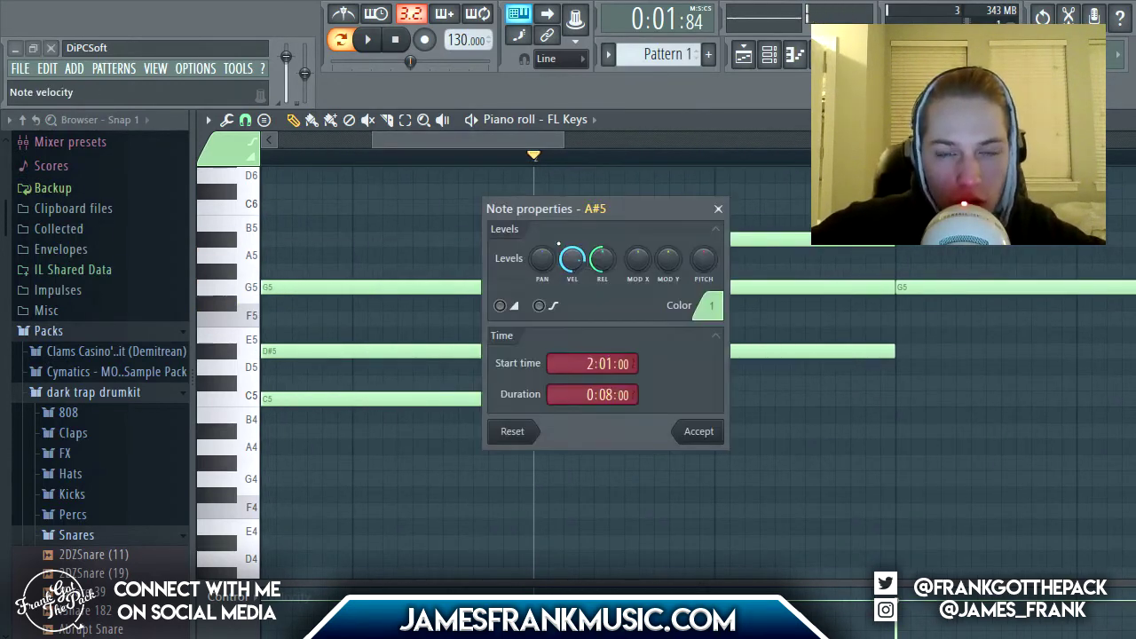
{"action": "left_click", "coordinate": [719, 209]}
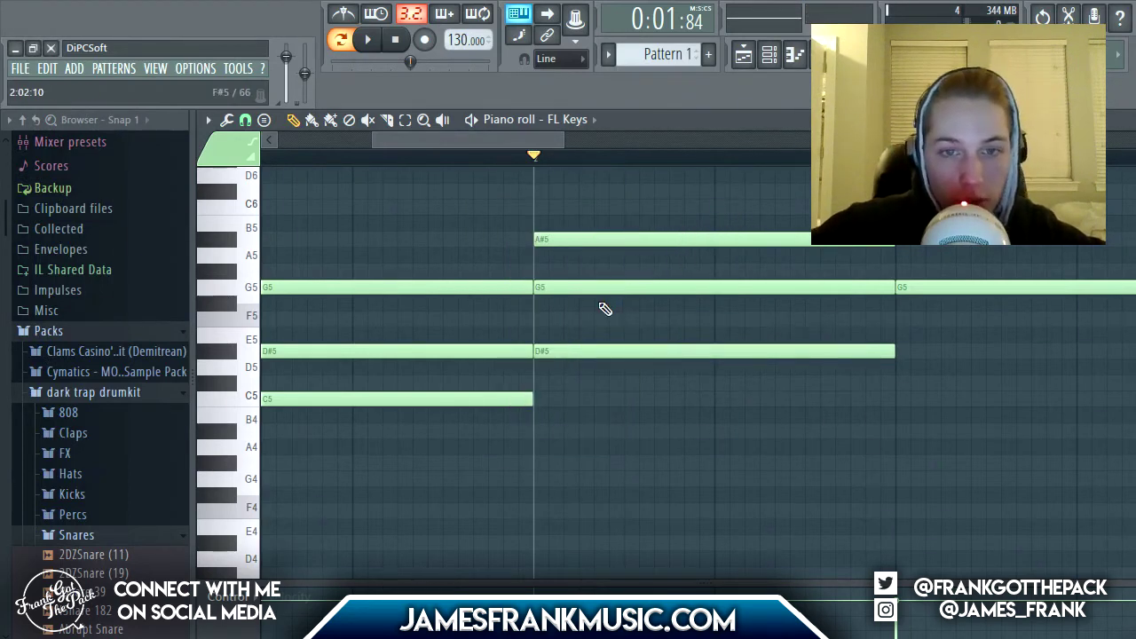
{"action": "left_click_drag", "start_coordinate": [593, 291], "coordinate": [592, 305]}
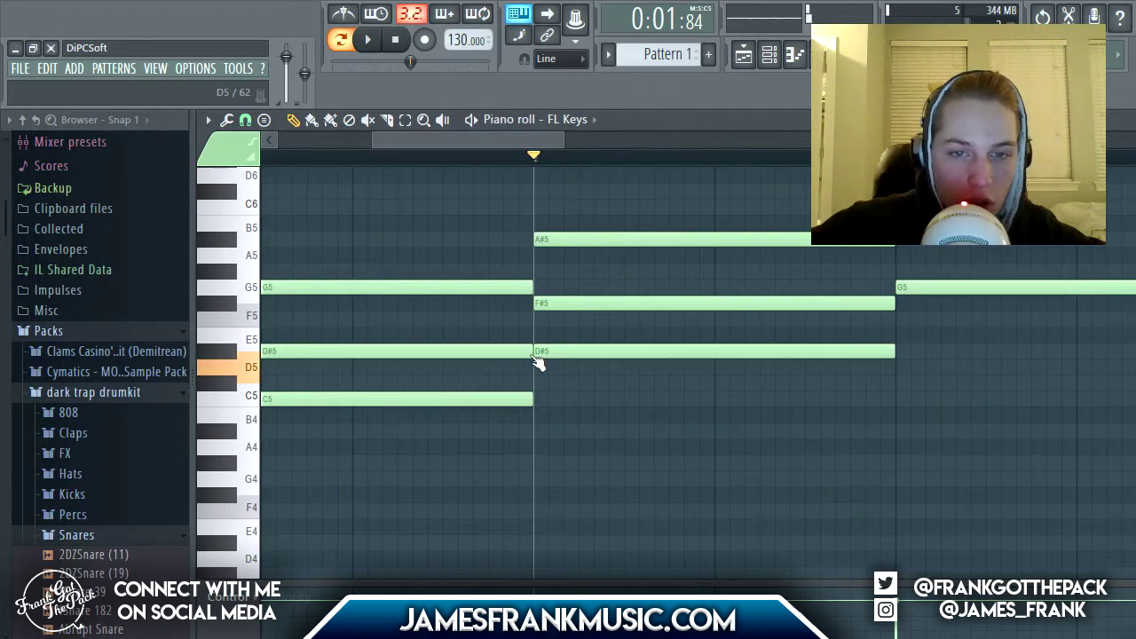
{"action": "mouse_move", "coordinate": [577, 304]}
{"action": "left_mouse_down"}
{"action": "mouse_move", "coordinate": [592, 304]}
{"action": "mouse_move", "coordinate": [581, 303]}
{"action": "left_mouse_up"}
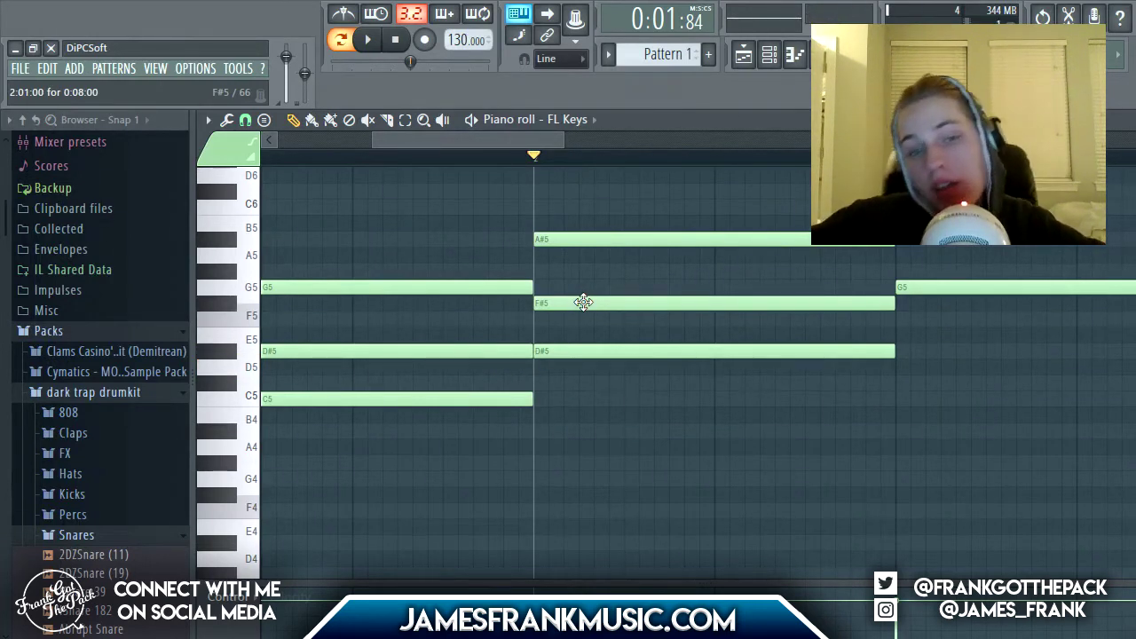
{"action": "left_click", "coordinate": [591, 353]}
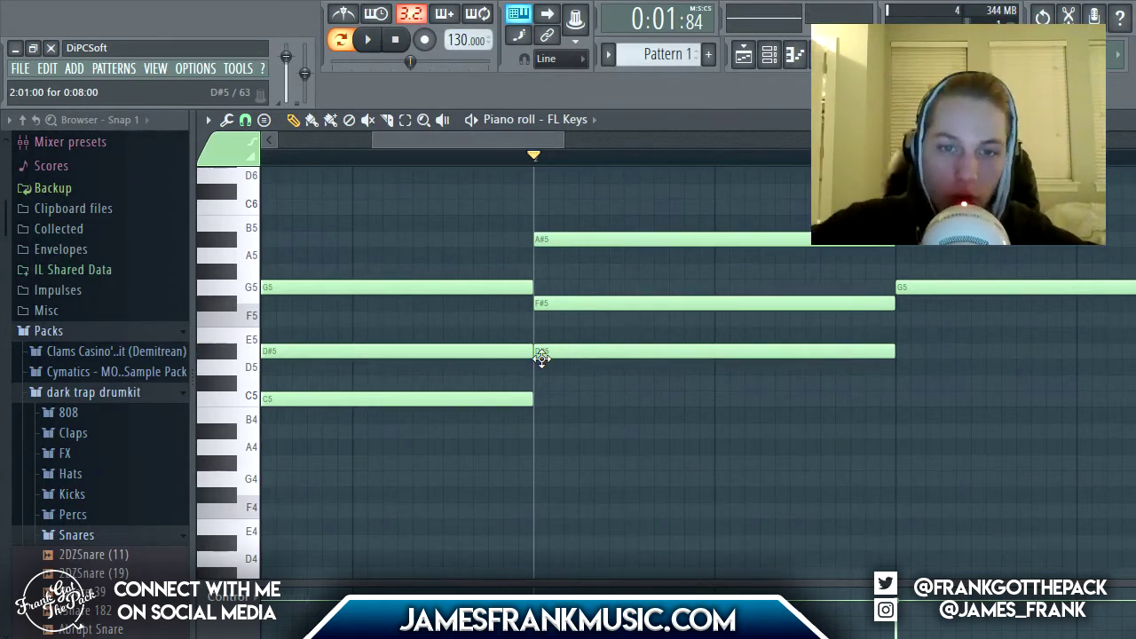
{"action": "mouse_move", "coordinate": [558, 303]}
{"action": "left_mouse_down"}
{"action": "mouse_move", "coordinate": [571, 299]}
{"action": "mouse_move", "coordinate": [563, 285]}
{"action": "left_mouse_up"}
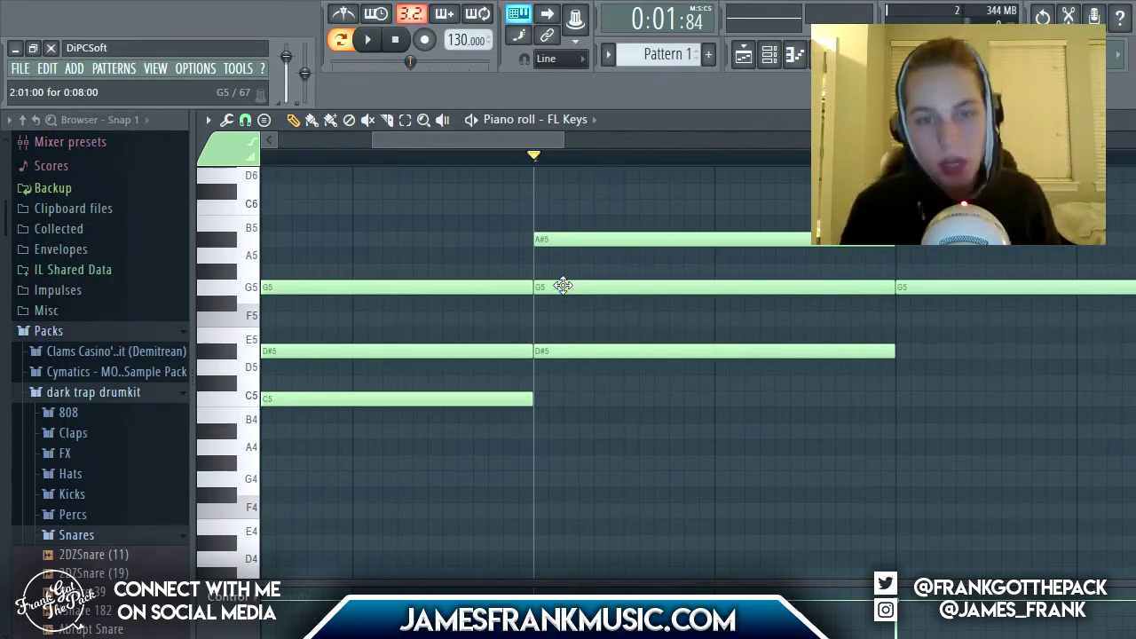
- Stack A#5 and D6 notes above the G5 note on the third beat of bar 2
{"action": "scroll", "coordinate": [728, 263], "scroll_direction": "down", "scroll_amount": 3, "text": "ctrl"}
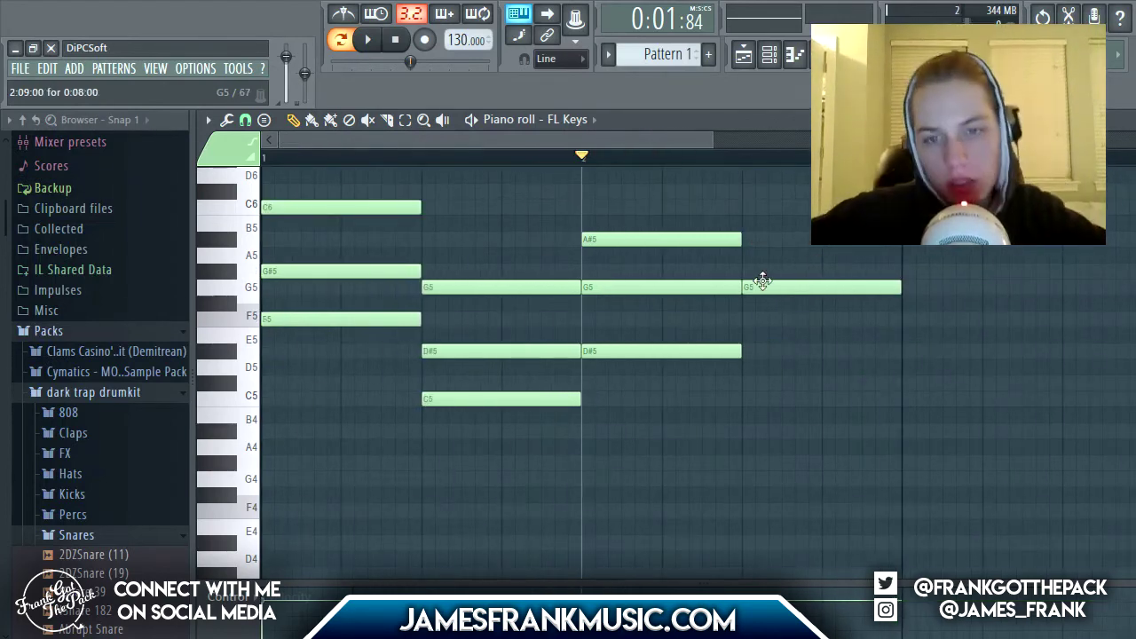
{"action": "left_click_drag", "start_coordinate": [737, 272], "coordinate": [742, 239]}
{"action": "left_click", "coordinate": [741, 186]}
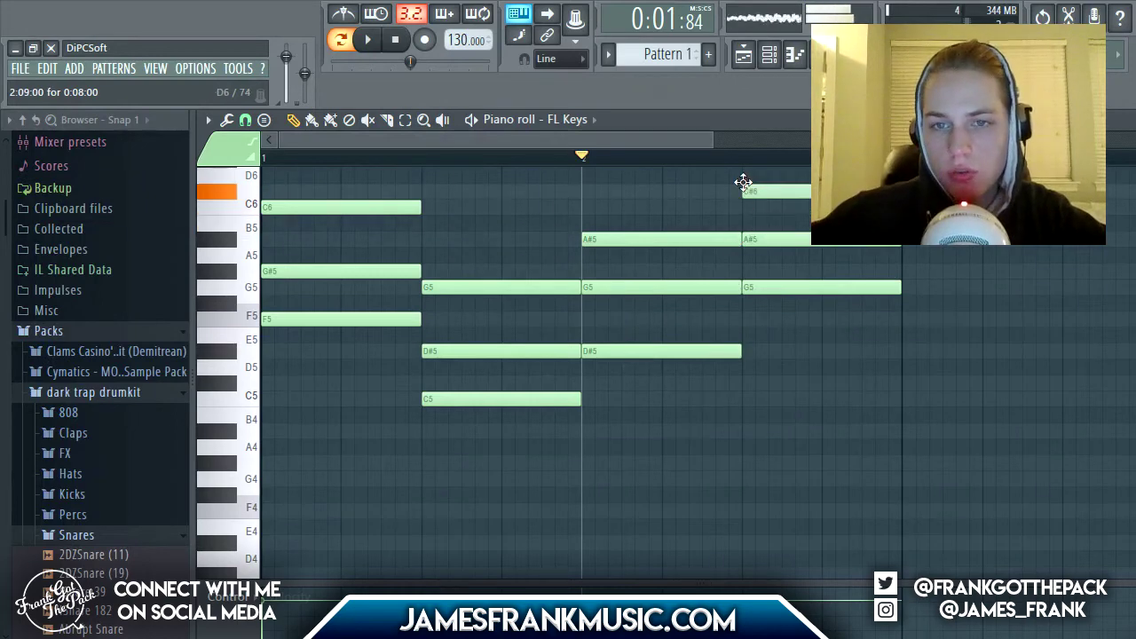
{"action": "left_click_drag", "start_coordinate": [743, 178], "coordinate": [743, 168]}
{"action": "scroll", "coordinate": [741, 222], "scroll_direction": "down", "scroll_amount": 2, "text": "ctrl"}
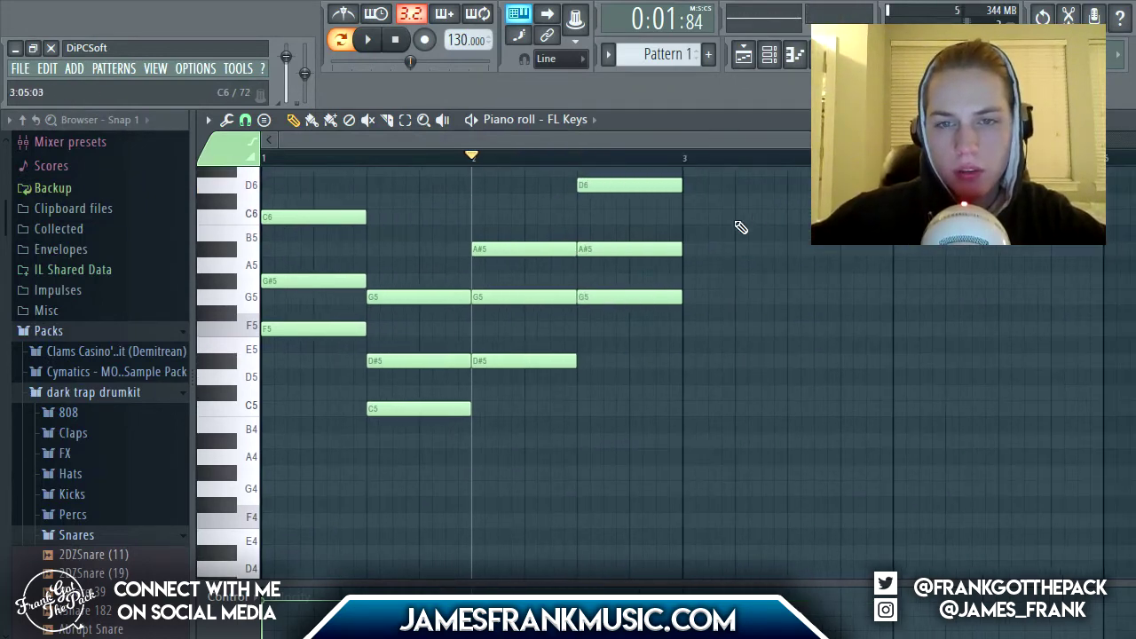
- Return the playhead to the start of the pattern and play back the chord progression
{"action": "scroll", "coordinate": [629, 172], "scroll_direction": "up", "scroll_amount": 2, "text": "ctrl"}
{"action": "scroll", "coordinate": [634, 183], "scroll_direction": "up", "scroll_amount": 2}
{"action": "scroll", "coordinate": [624, 185], "scroll_direction": "down", "scroll_amount": 3}
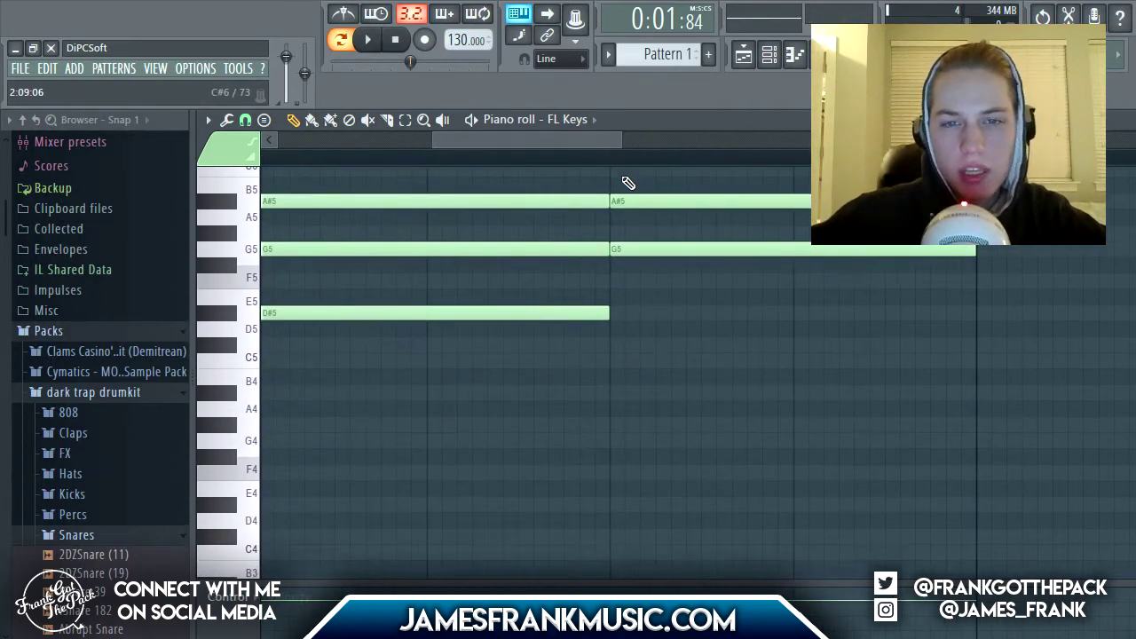
{"action": "scroll", "coordinate": [628, 277], "scroll_direction": "up", "scroll_amount": 3}
{"action": "scroll", "coordinate": [621, 293], "scroll_direction": "down", "scroll_amount": 3, "text": "ctrl"}
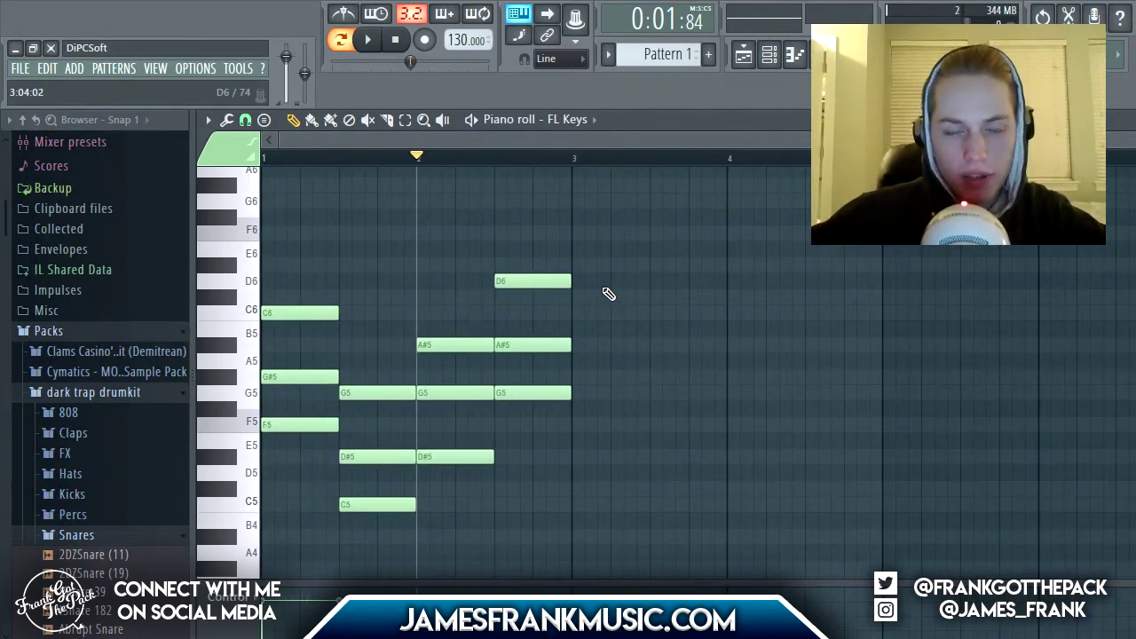
{"action": "left_click_drag", "start_coordinate": [422, 158], "coordinate": [19, 195]}
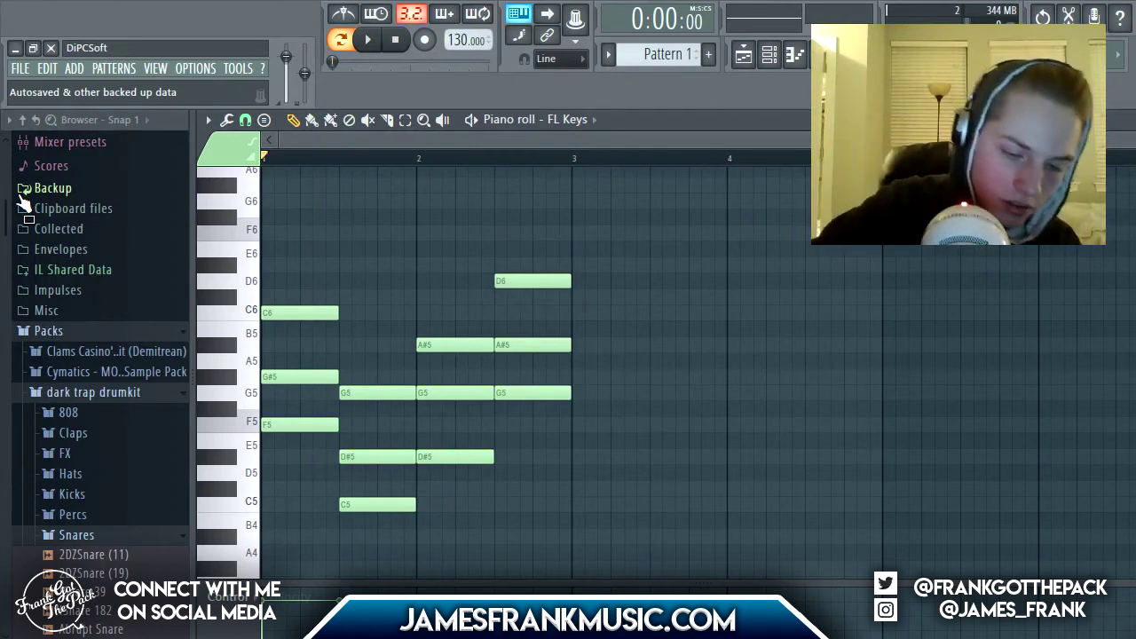
{"action": "key", "text": "space"}
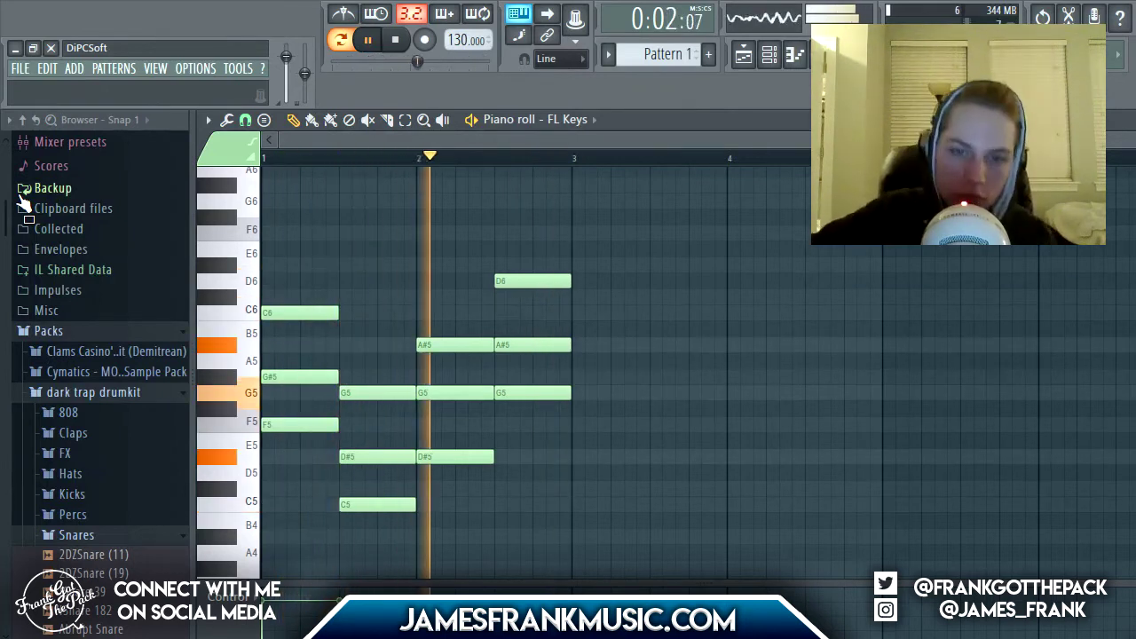
{"action": "key", "text": "space"}
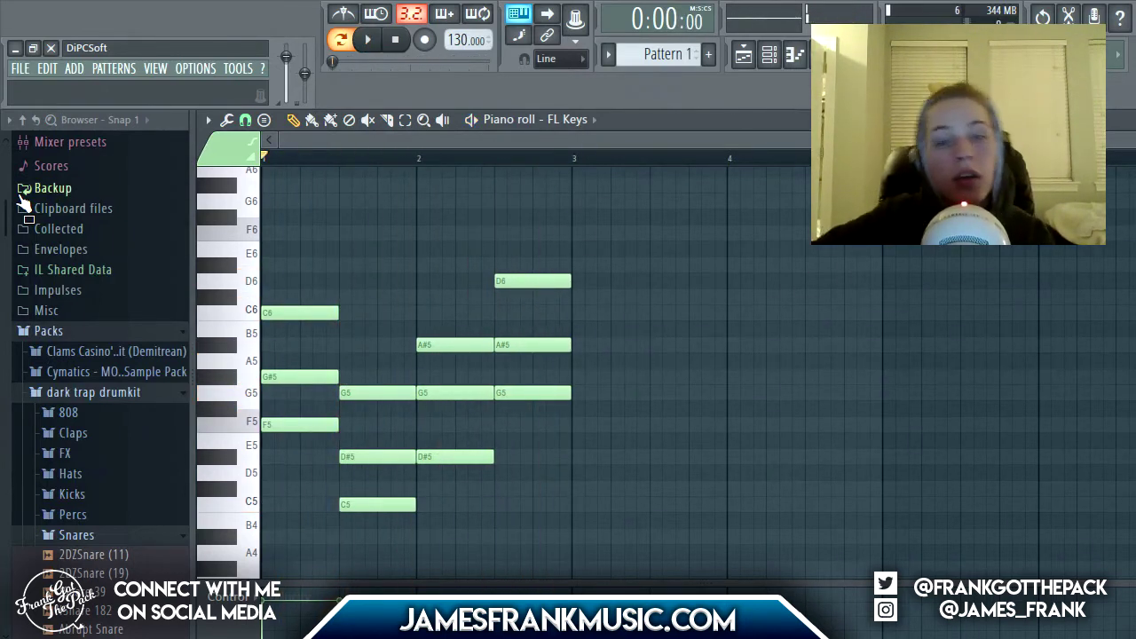